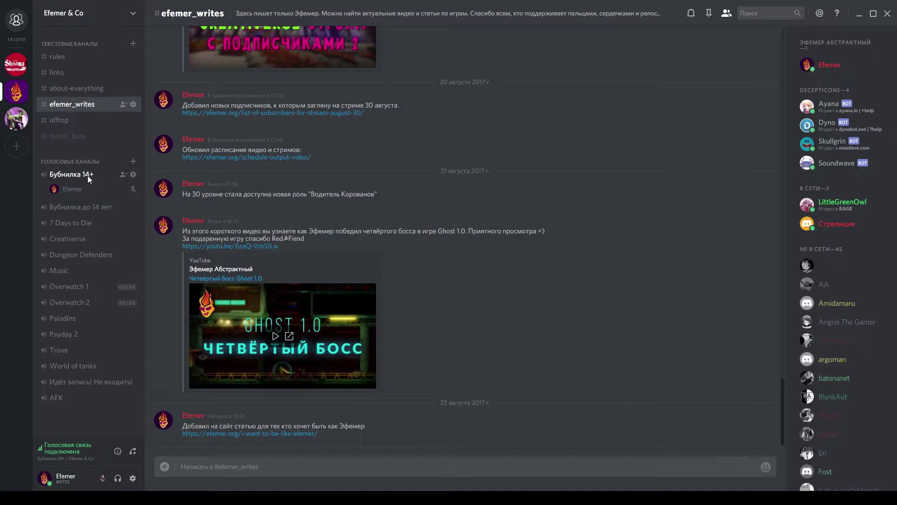
# - Toggle the headphone sound off and back on, and leave the microphone unmuted in the voice channel
pyautogui.click(118, 480)
pyautogui.click(118, 478)
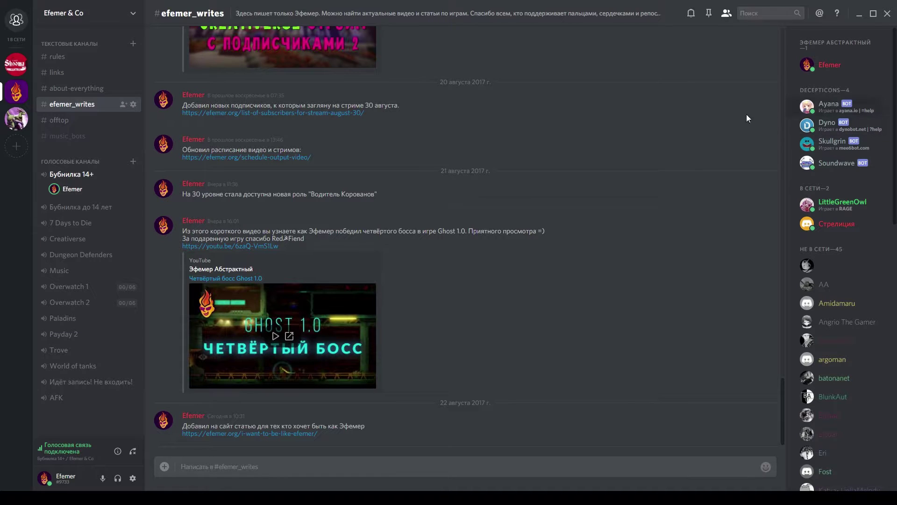
# - Open the user settings and review the account, privacy and safety, authorised apps, integration and Discord Nitro pages
pyautogui.click(133, 479)
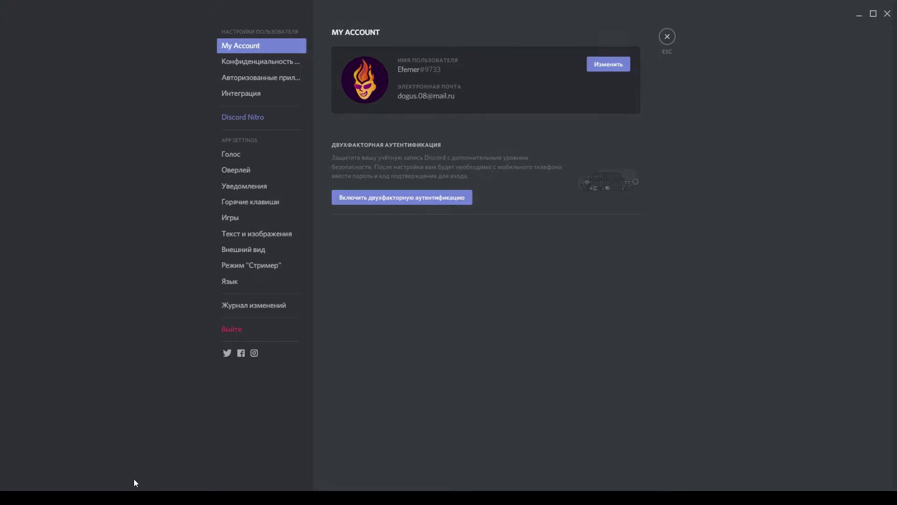
pyautogui.click(281, 69)
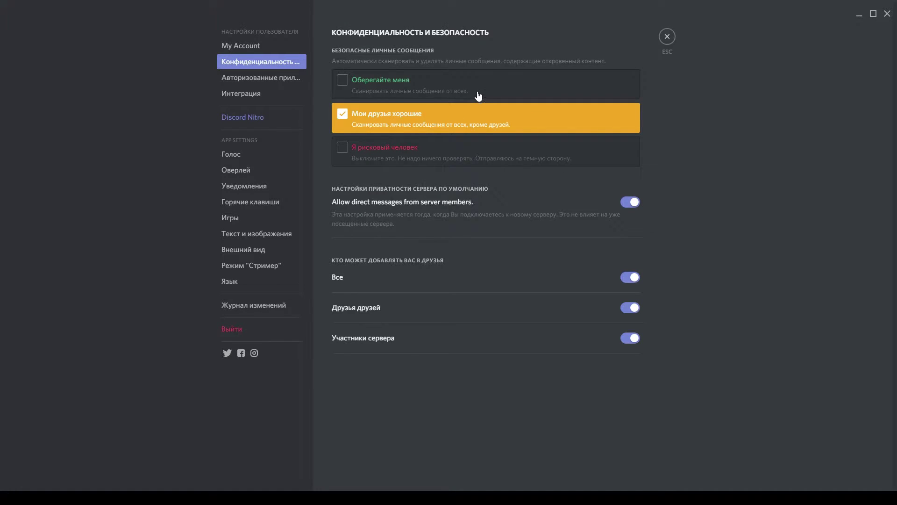
pyautogui.click(270, 80)
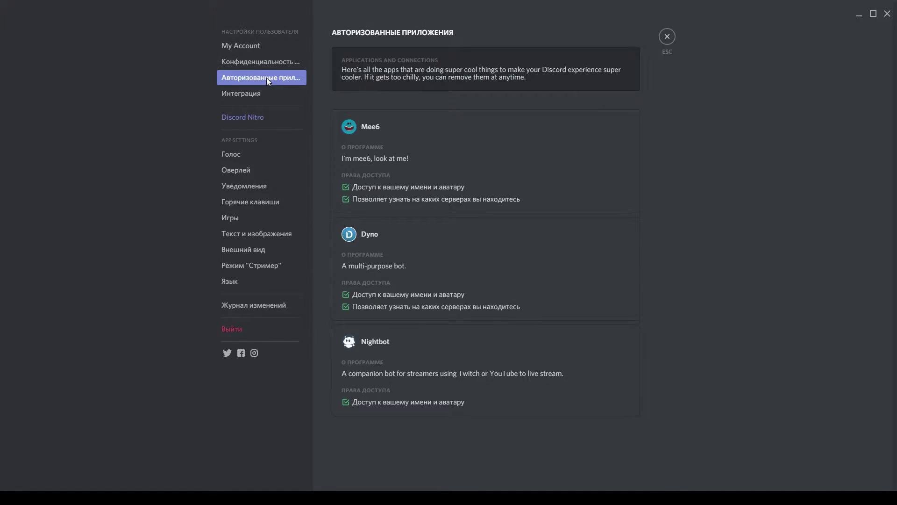
pyautogui.click(244, 97)
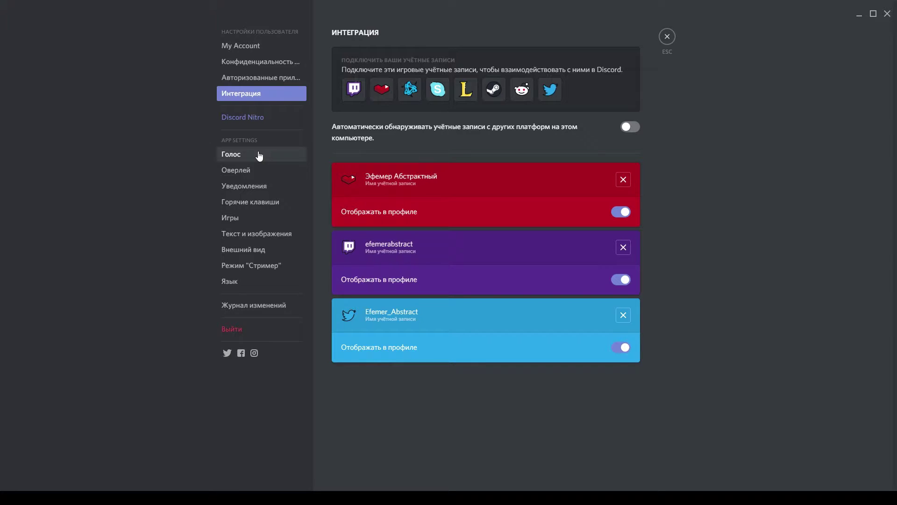
pyautogui.click(253, 121)
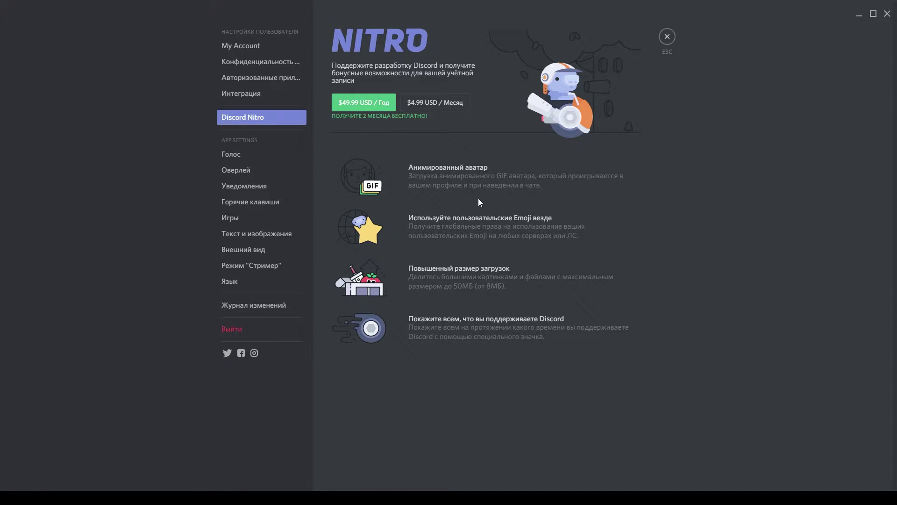
# - Open the voice settings and view the available input and output devices without changing either selection
pyautogui.click(236, 157)
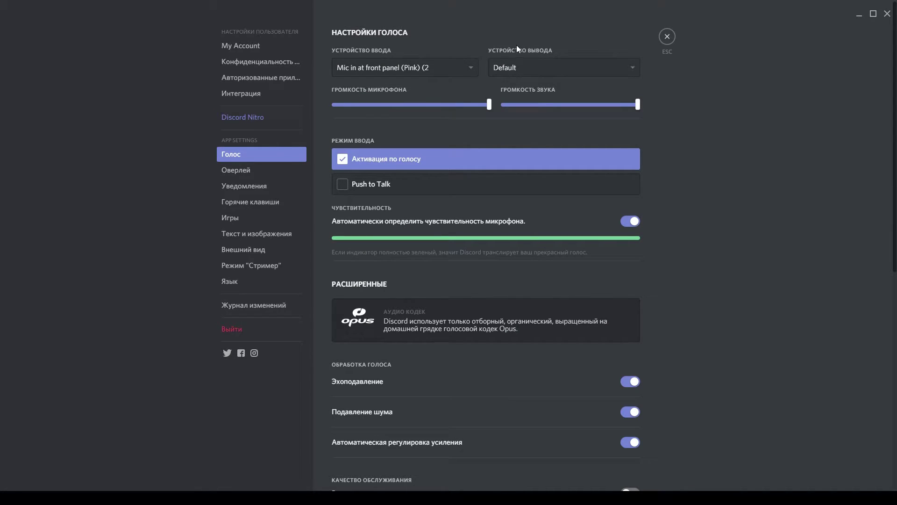
pyautogui.click(464, 69)
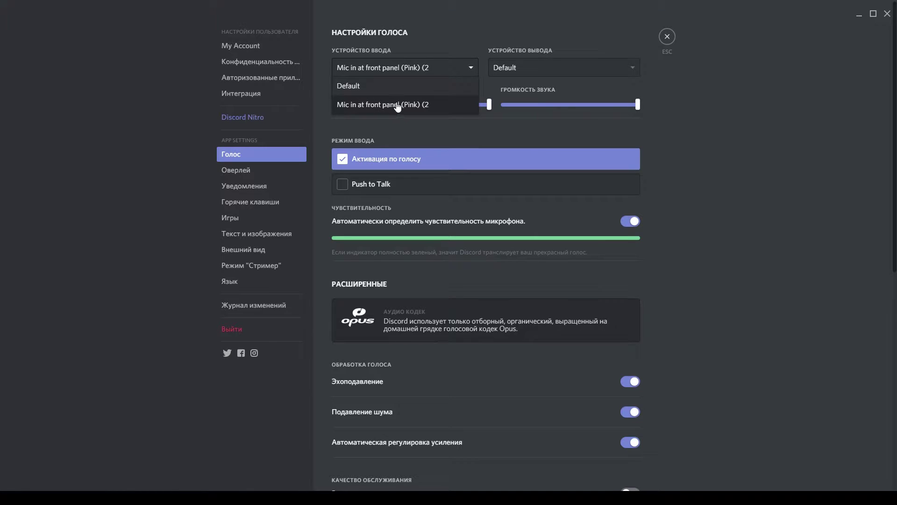
pyautogui.click(601, 71)
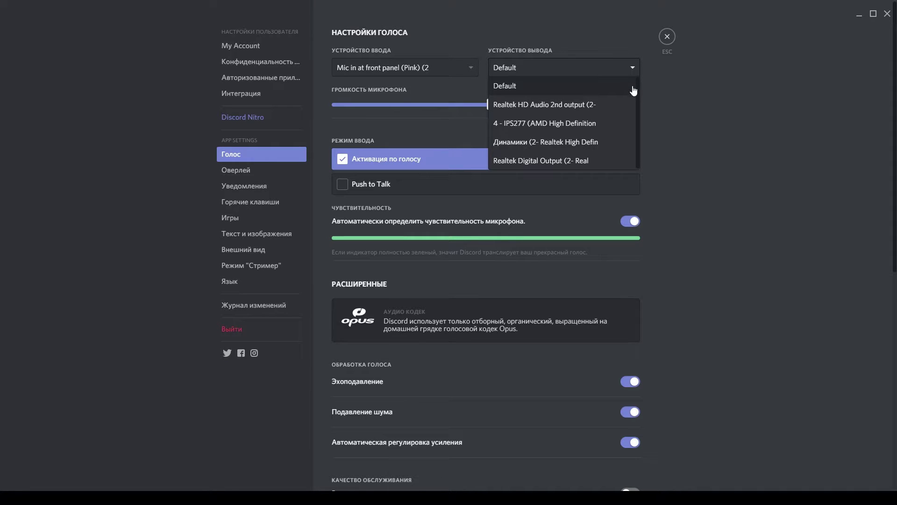
pyautogui.click(708, 156)
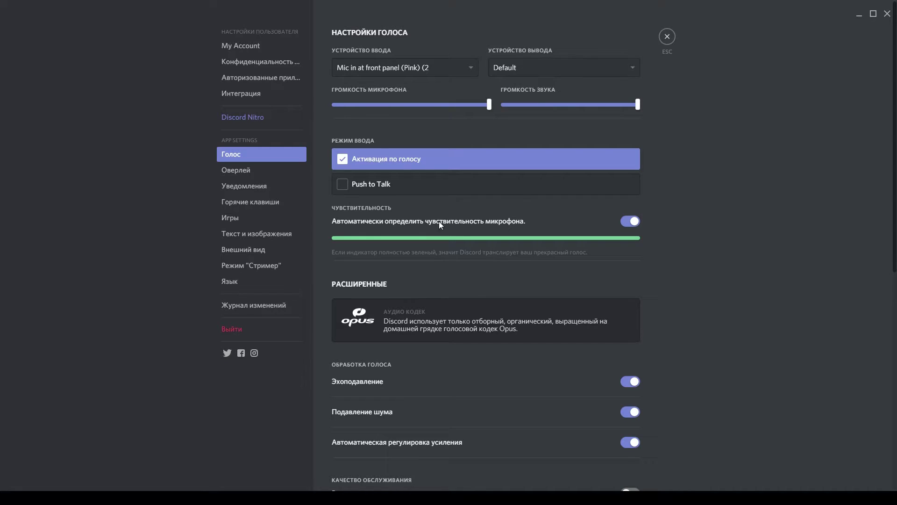
# - Examine the voice processing, quality of service, application attenuation, audio subsystem and voice check options
pyautogui.scroll(-2, 541, 227)
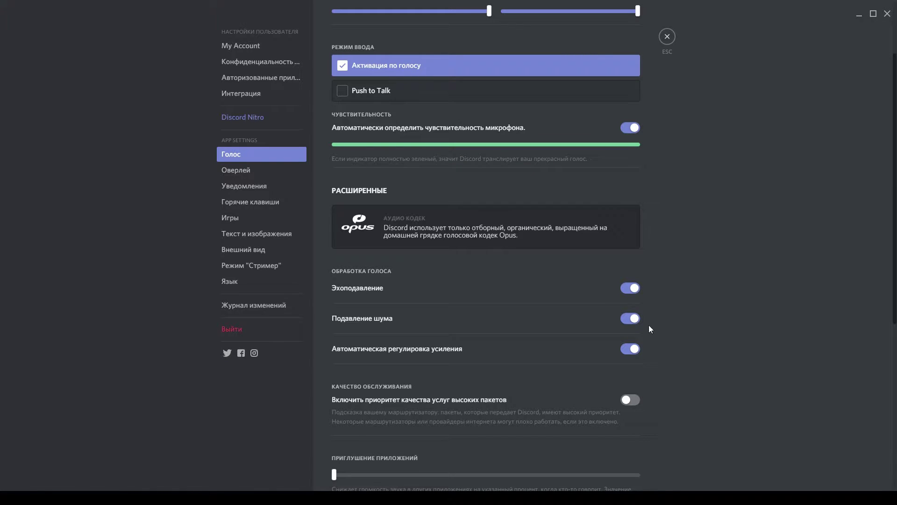
pyautogui.scroll(-2, 678, 307)
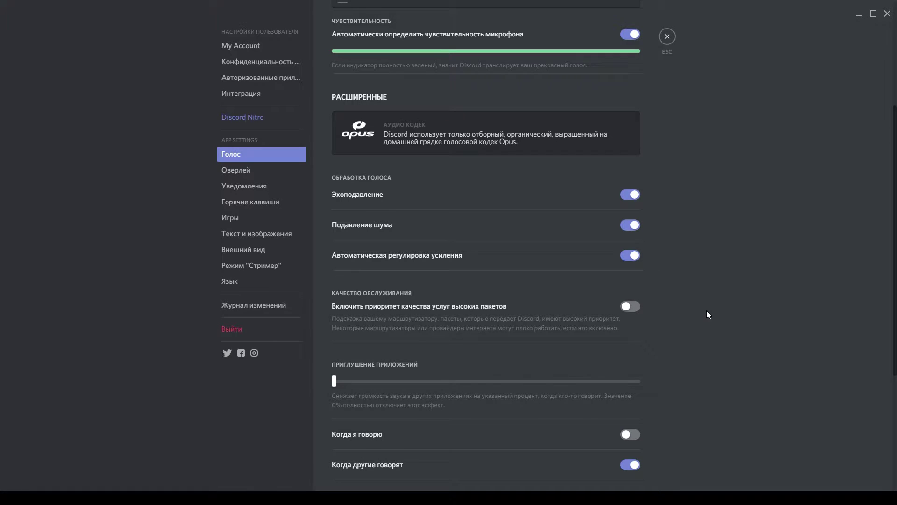
pyautogui.scroll(-2, 698, 310)
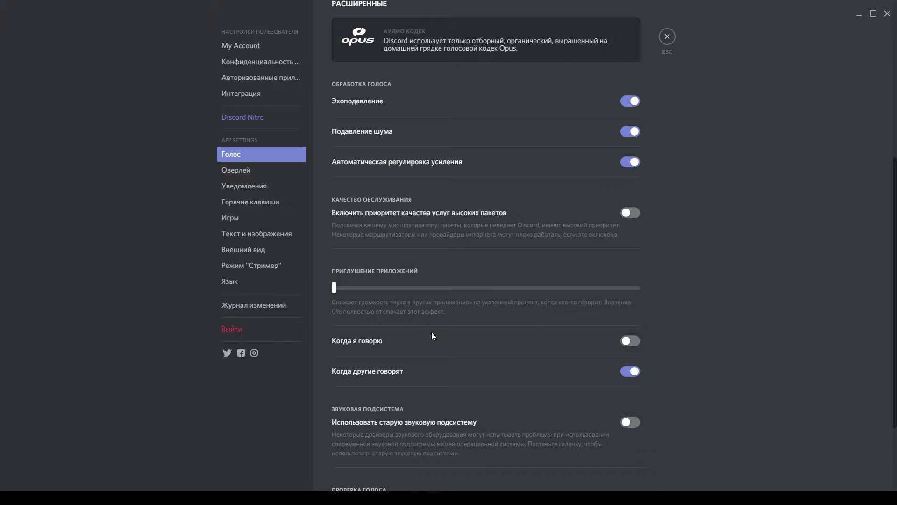
pyautogui.scroll(-2, 473, 336)
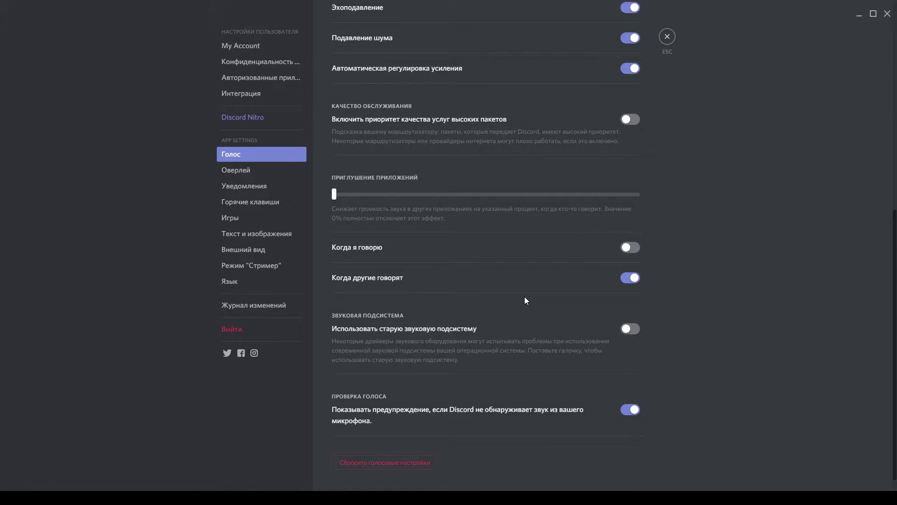
pyautogui.scroll(-1, 525, 298)
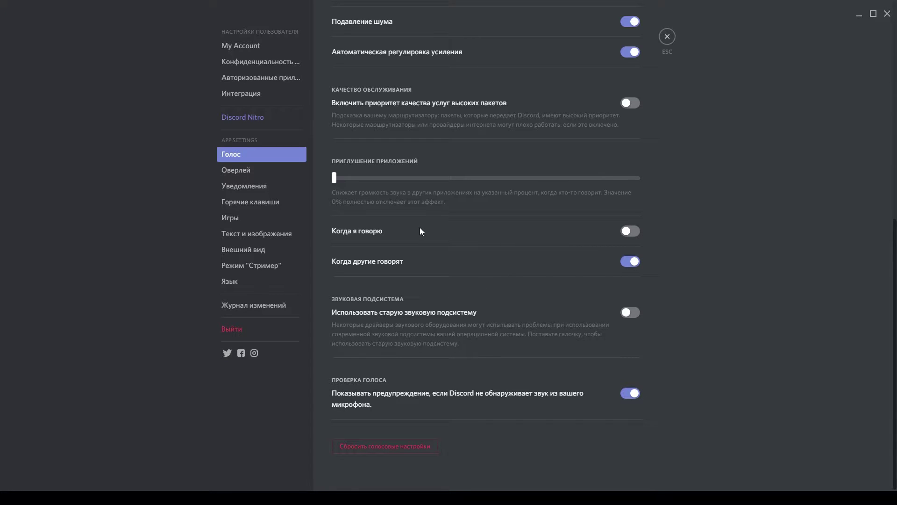
# - Review the in-game overlay options and all the desktop, text-to-speech and sound notification settings
pyautogui.click(274, 174)
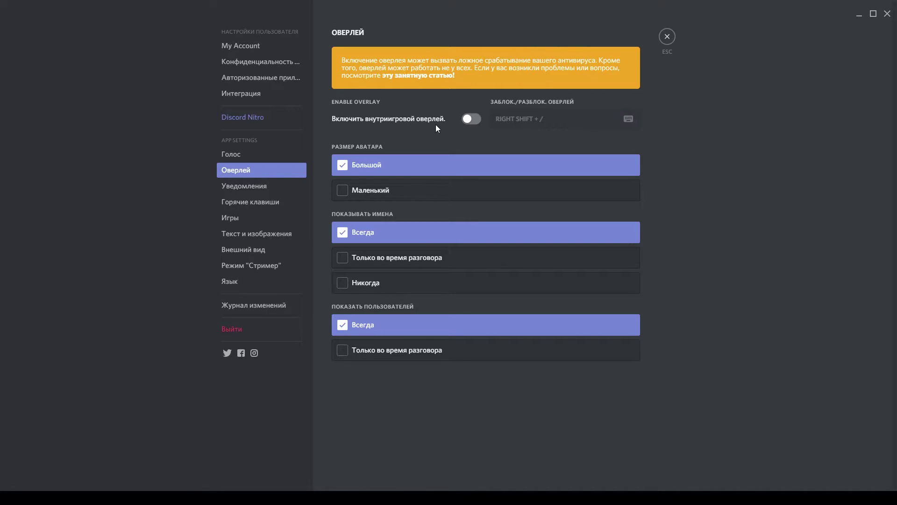
pyautogui.click(273, 191)
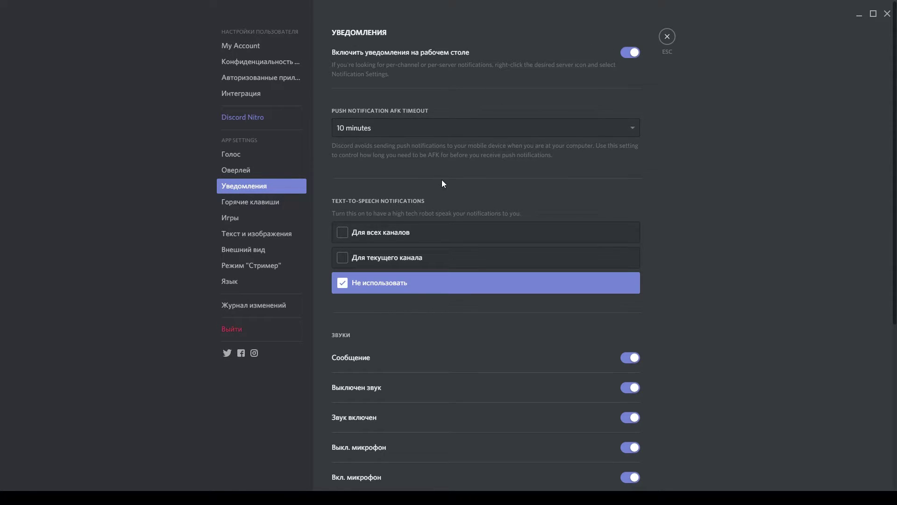
pyautogui.scroll(-3, 444, 184)
pyautogui.scroll(-2, 433, 202)
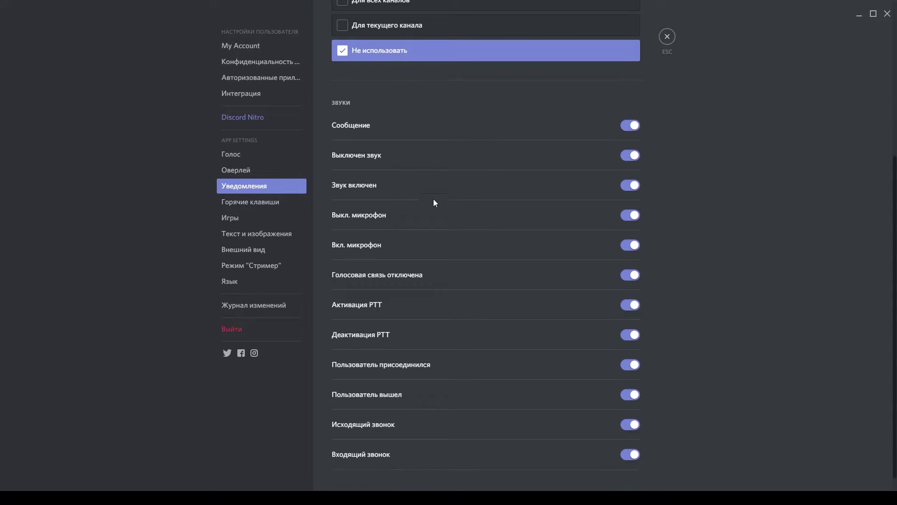
pyautogui.scroll(-1, 437, 273)
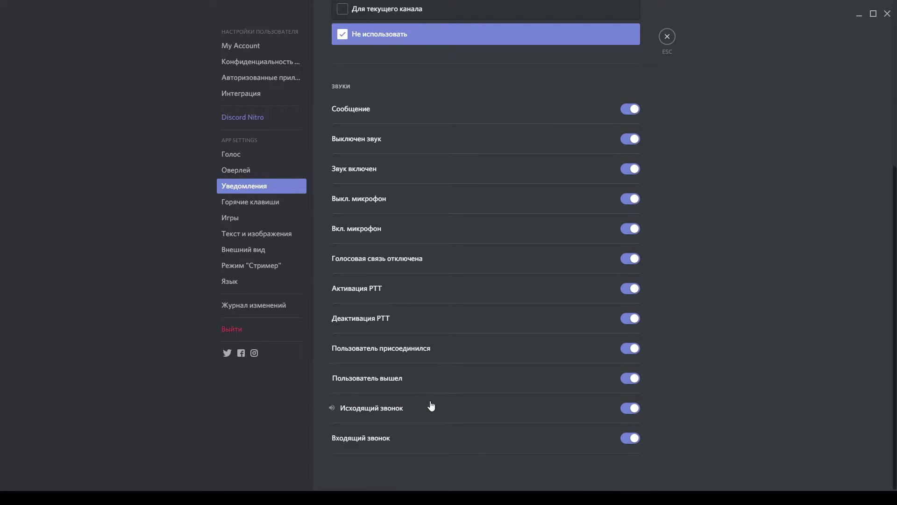
pyautogui.scroll(5, 455, 96)
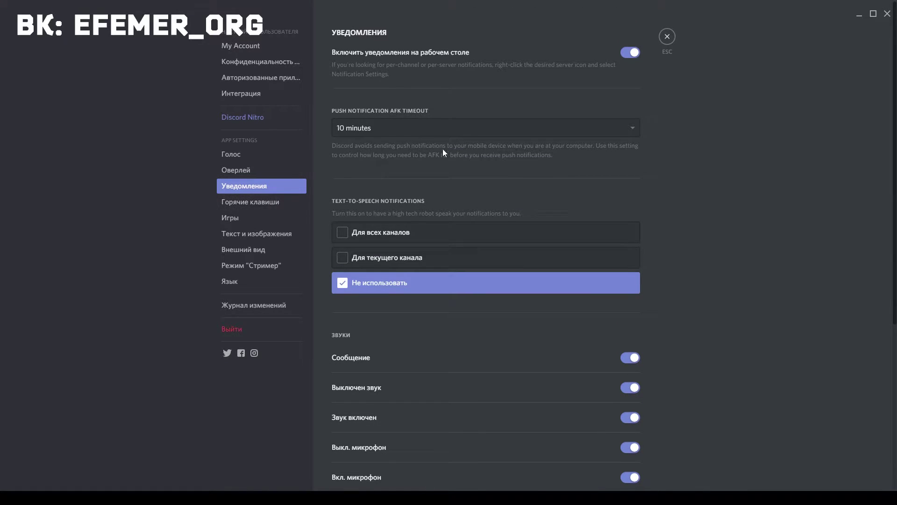
pyautogui.scroll(-5, 444, 154)
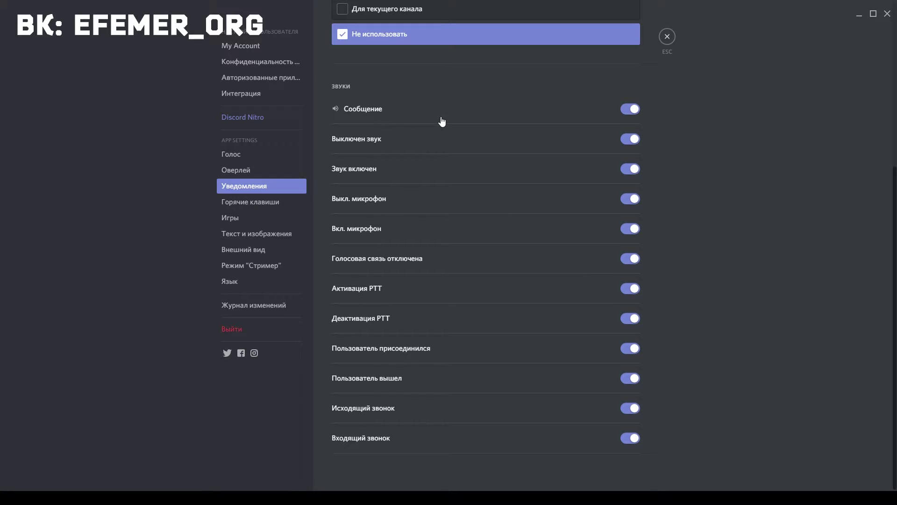
# - Review the hotkeys, game activity, and text and images settings pages
pyautogui.click(263, 207)
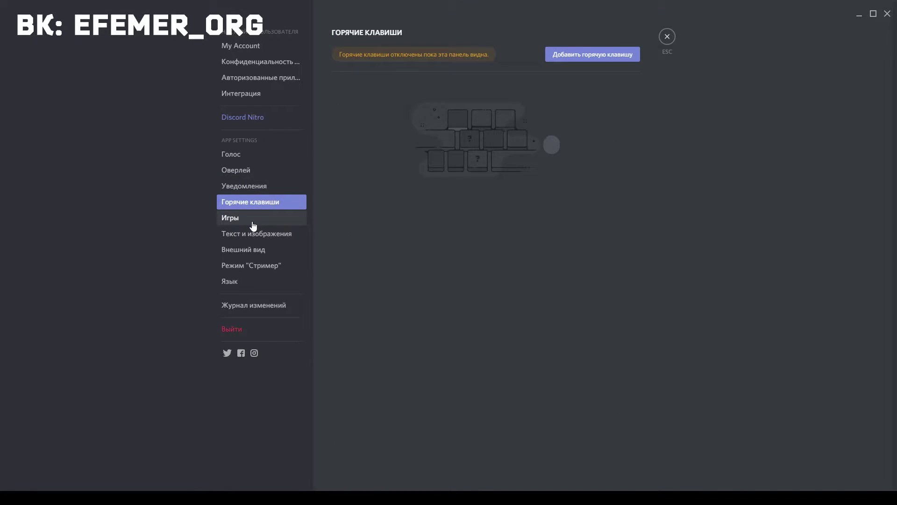
pyautogui.click(253, 225)
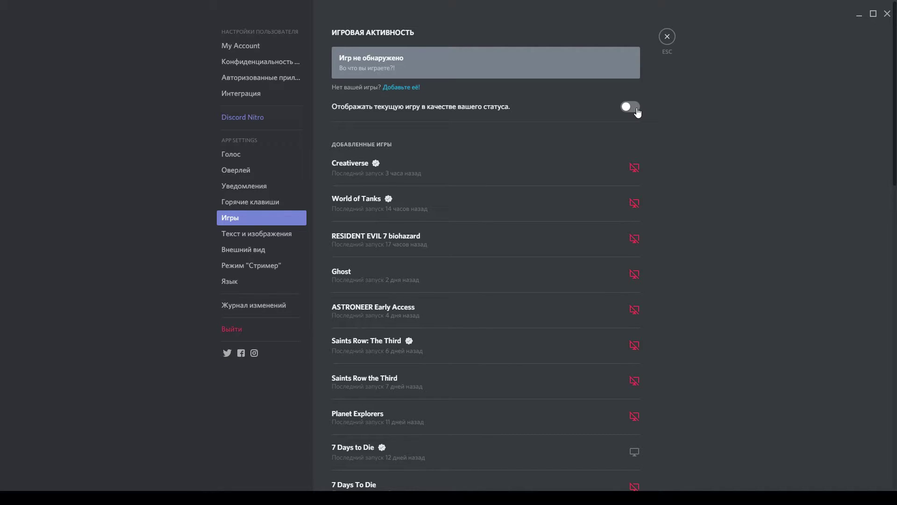
pyautogui.click(256, 234)
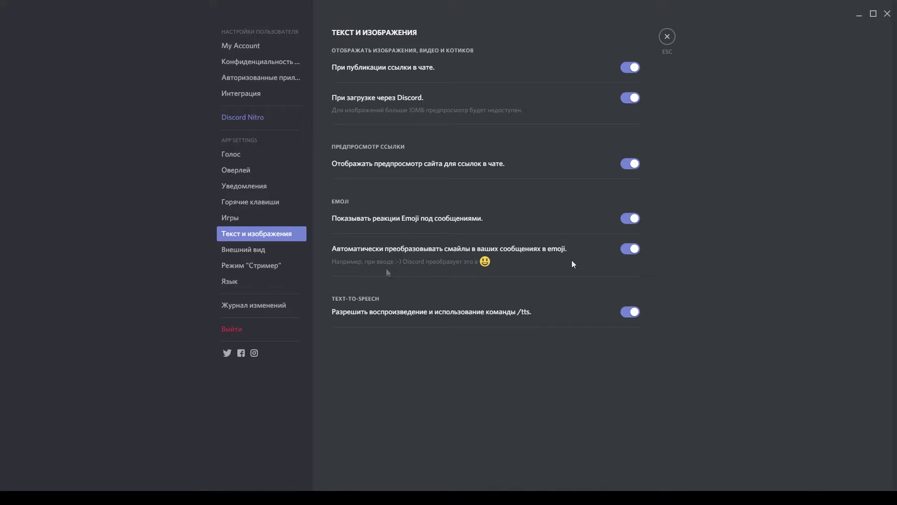
# - Review the appearance settings, including theme, message display, scaling and advanced options, and the Streamer Mode settings
pyautogui.click(262, 253)
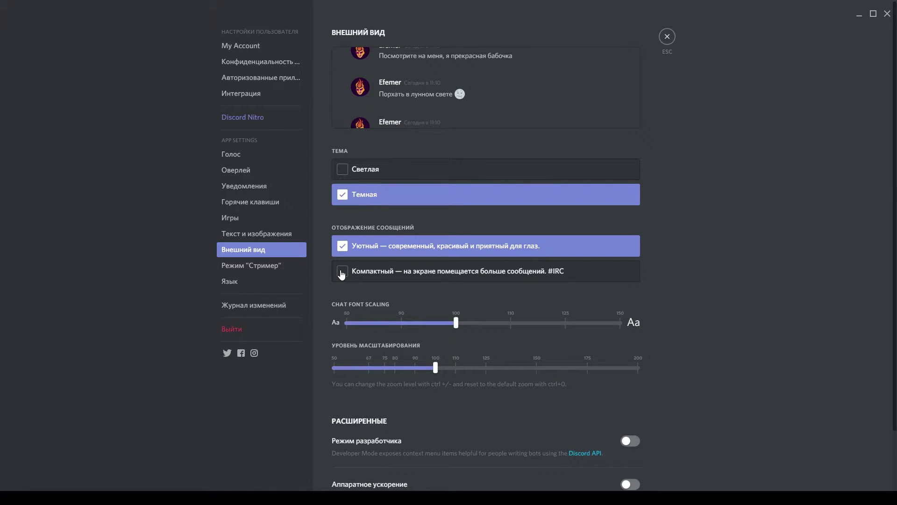
pyautogui.scroll(-1, 342, 274)
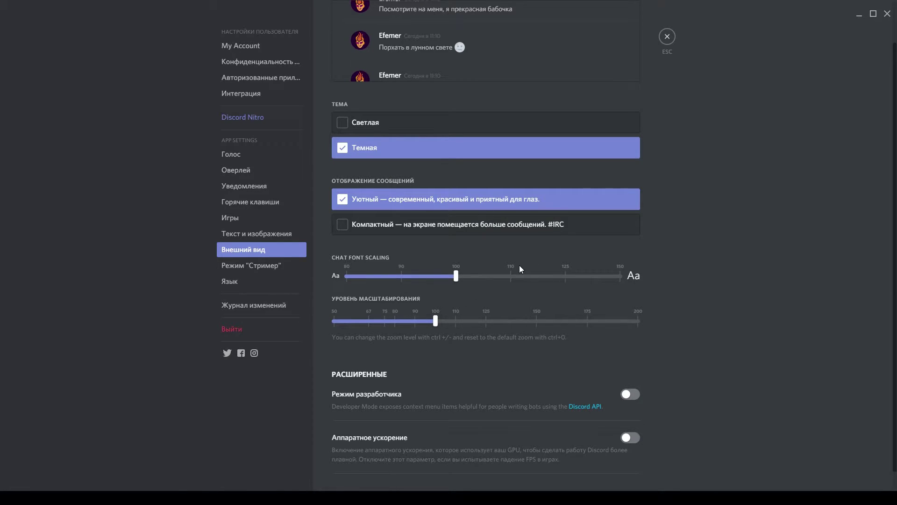
pyautogui.scroll(-1, 518, 265)
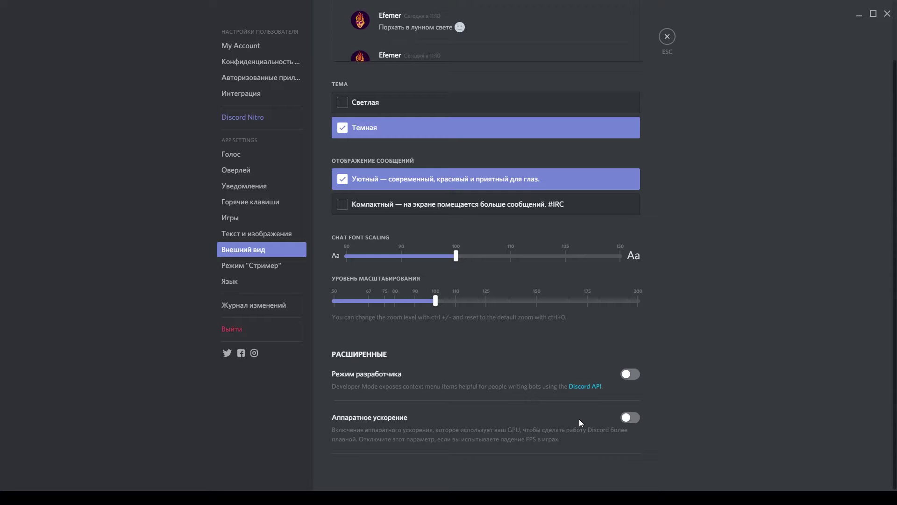
pyautogui.click(279, 269)
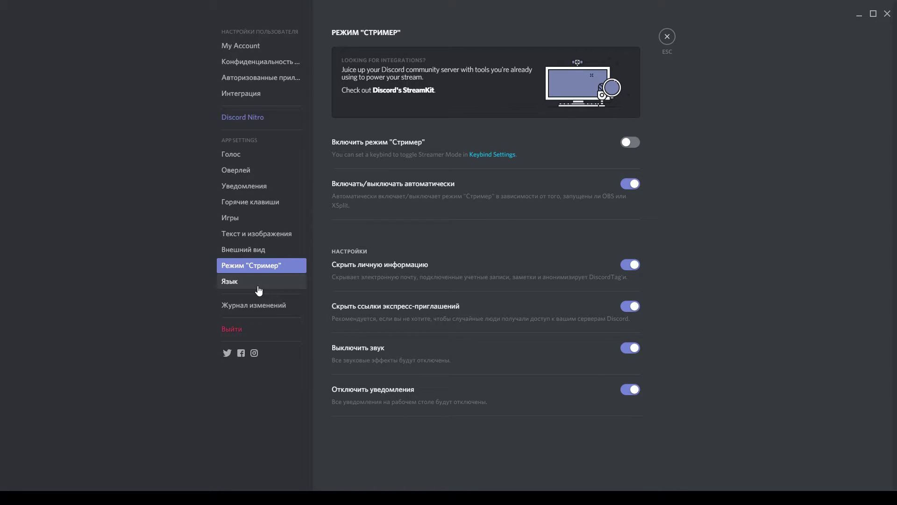
# - Close the user settings and disconnect from the voice channel
pyautogui.click(667, 38)
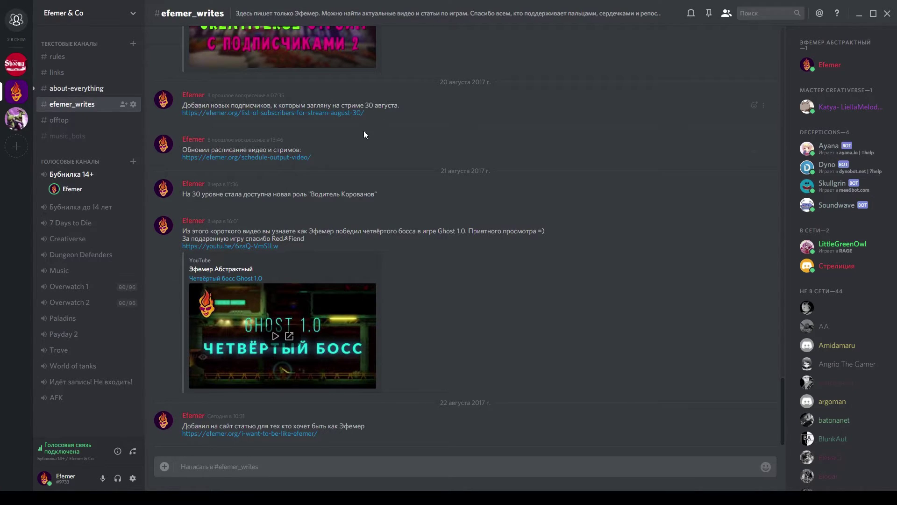
pyautogui.click(133, 454)
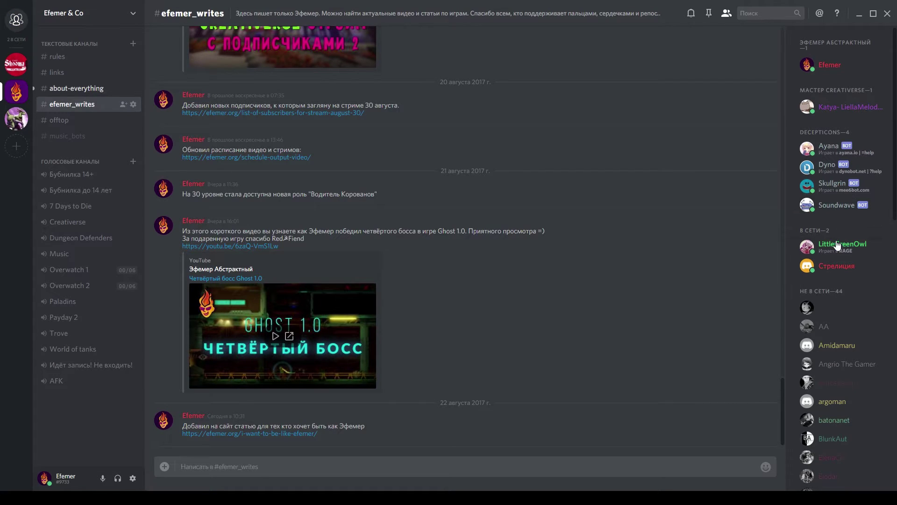
# - Open the profile card of the second online member and try to send them the direct message "привет"
pyautogui.click(834, 270)
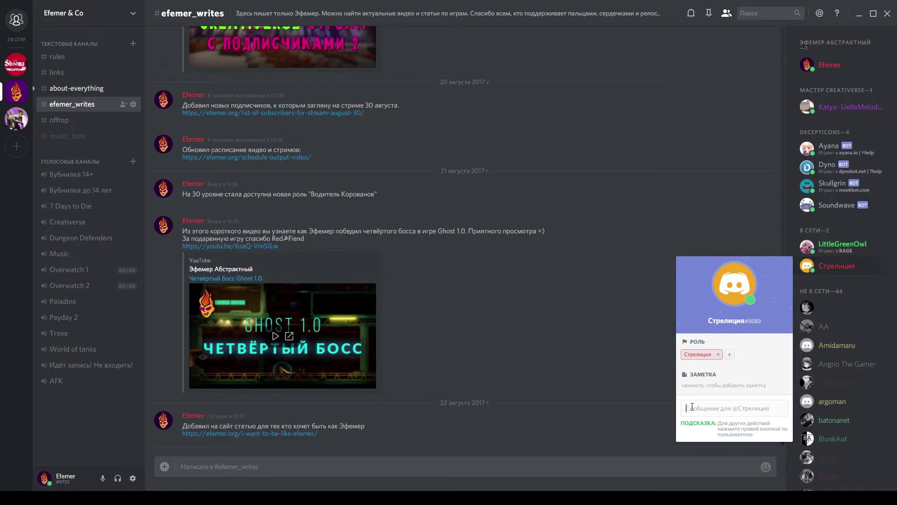
pyautogui.write('ghbdt')
pyautogui.press('BackSpace')
pyautogui.press('BackSpace')
pyautogui.press('BackSpace')
pyautogui.press('BackSpace')
pyautogui.press('BackSpace')
pyautogui.write('привет')
pyautogui.press('Return')
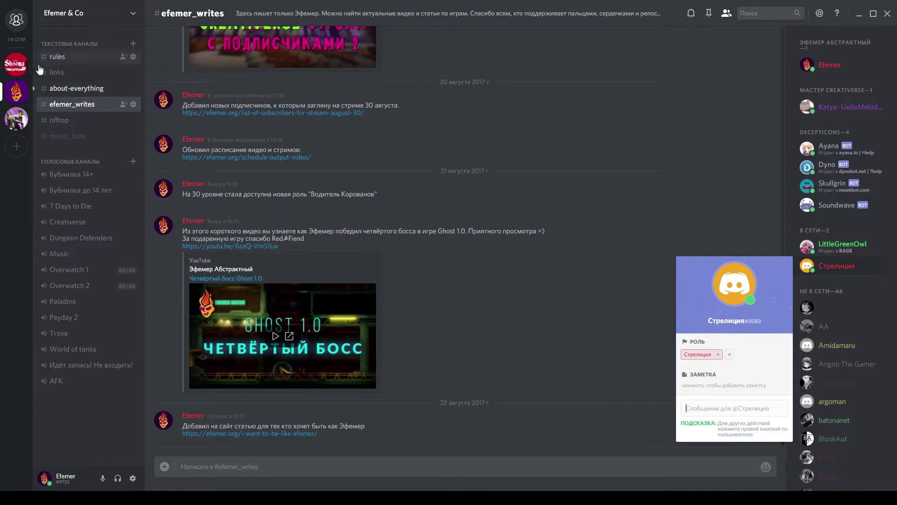
# - View the about-everything text channel, and browse the online friends page with its list of direct messages
pyautogui.click(73, 91)
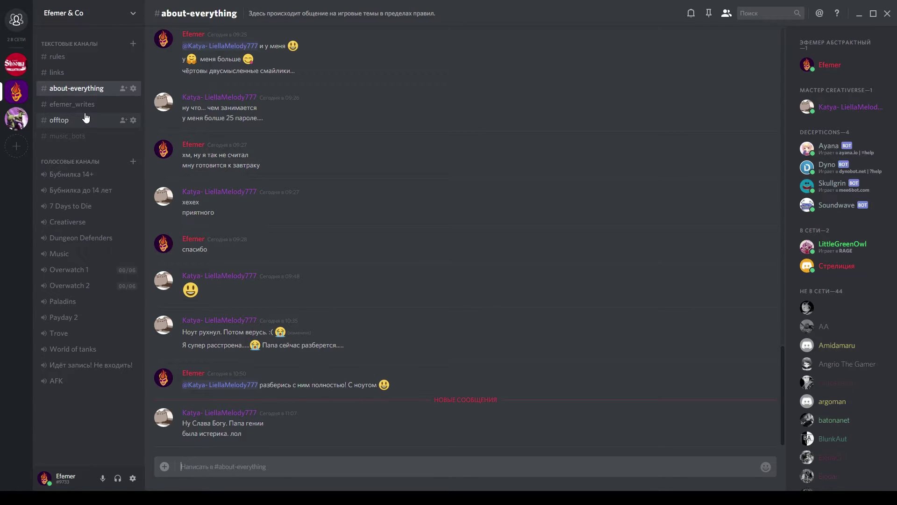
pyautogui.click(16, 23)
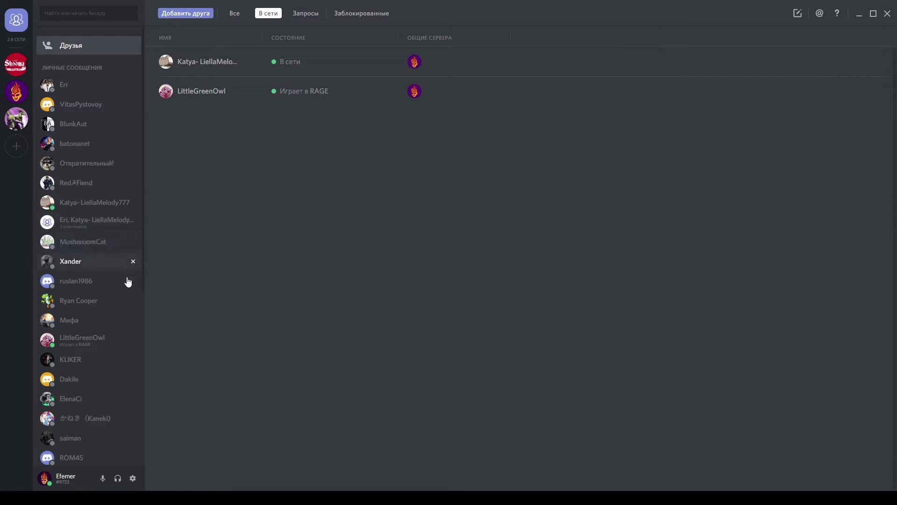
pyautogui.scroll(-3, 106, 281)
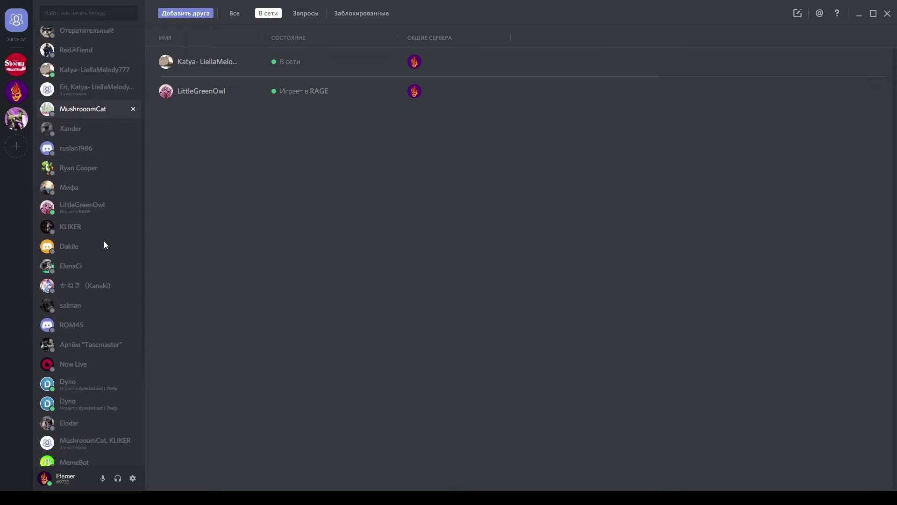
pyautogui.scroll(-3, 104, 247)
pyautogui.scroll(1, 99, 257)
pyautogui.scroll(5, 99, 257)
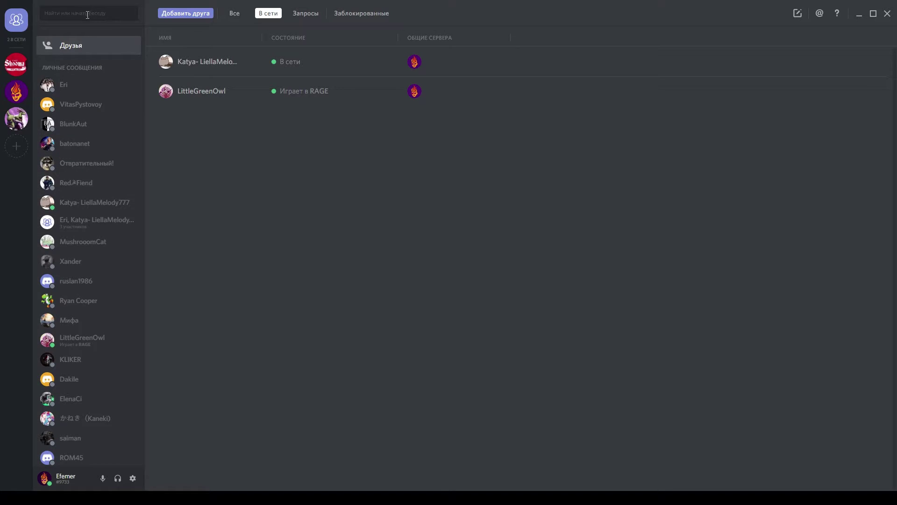
pyautogui.hotkey('ctrl', 'k')
pyautogui.write('@стре')
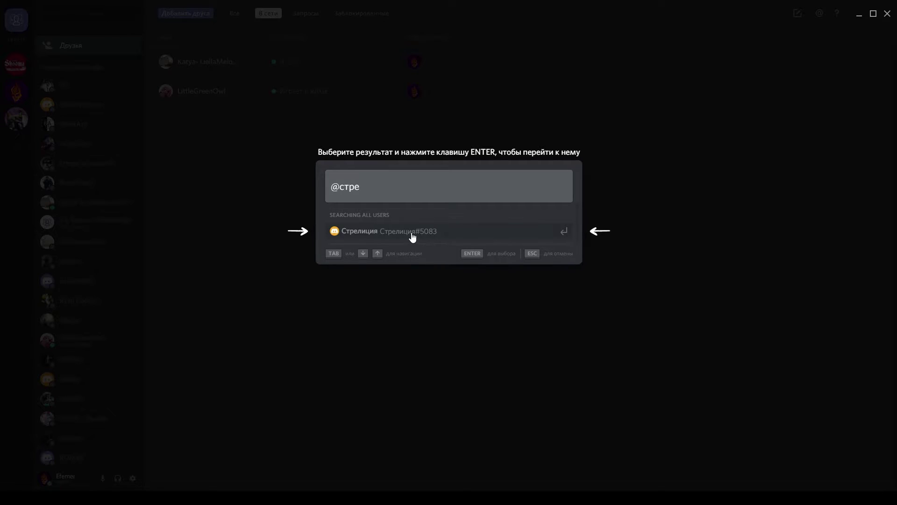
pyautogui.click(412, 232)
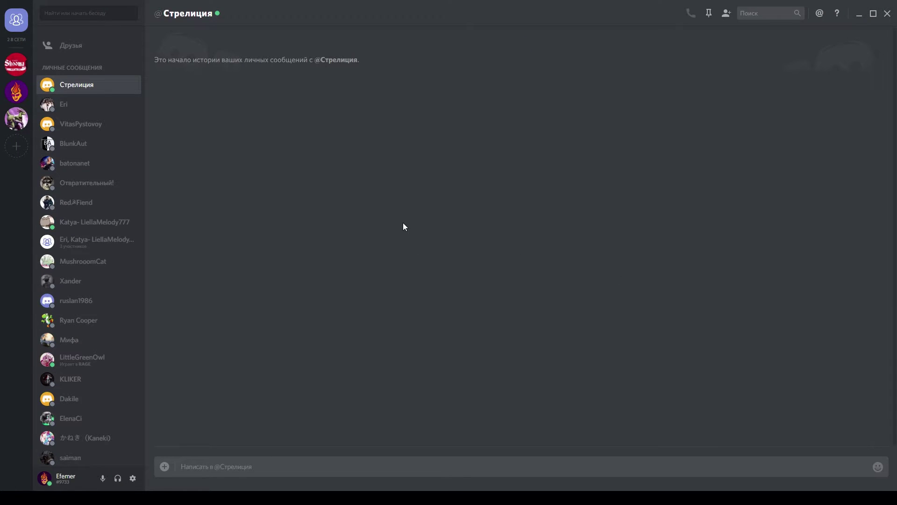
# - Send the conversation partner a friend request from the call prompt and start a voice call with them
pyautogui.click(689, 15)
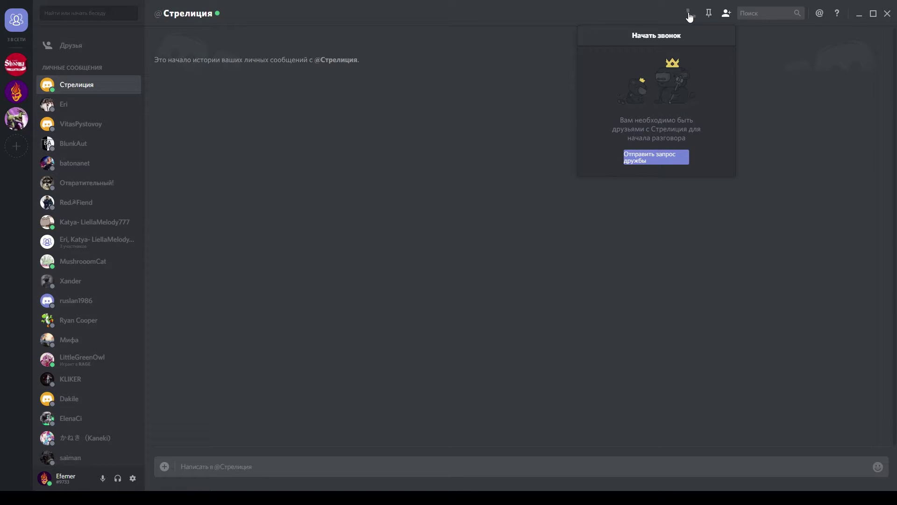
pyautogui.click(665, 160)
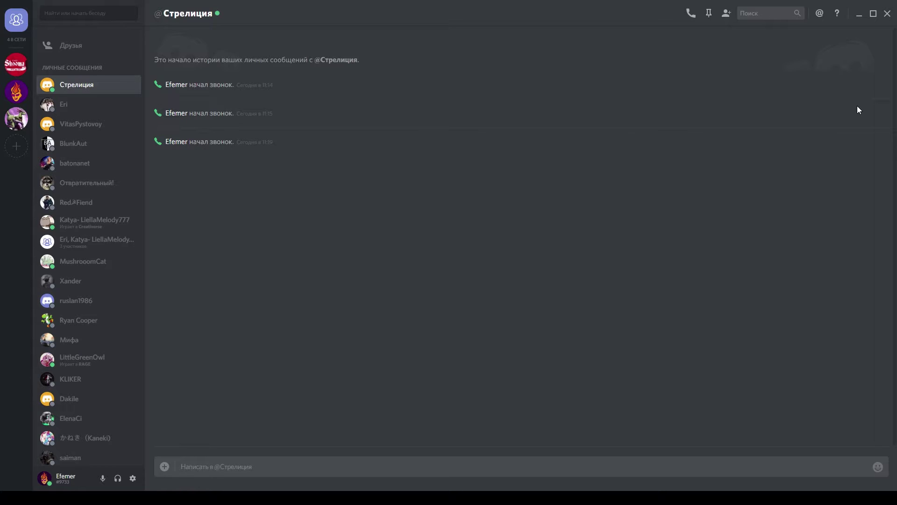
pyautogui.click(693, 13)
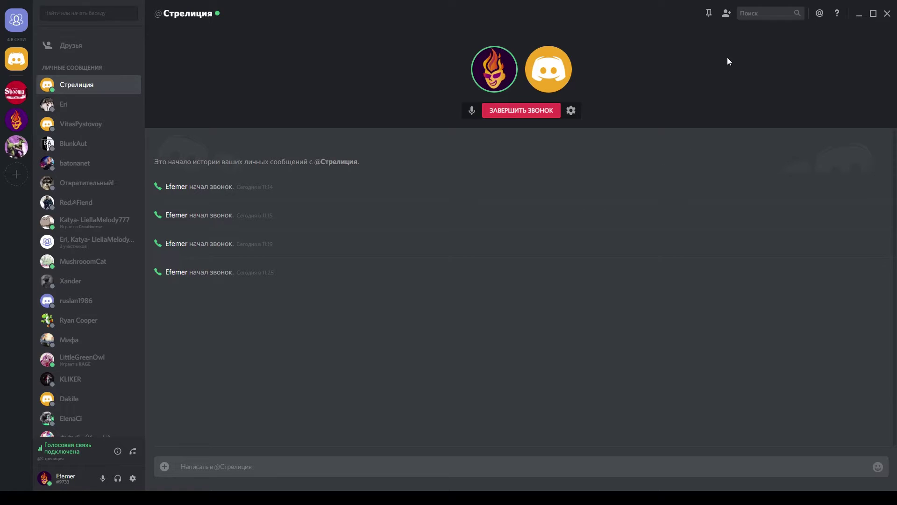
# - Create a group direct message by adding the first listed friend to the call, and leave the group call
pyautogui.click(726, 13)
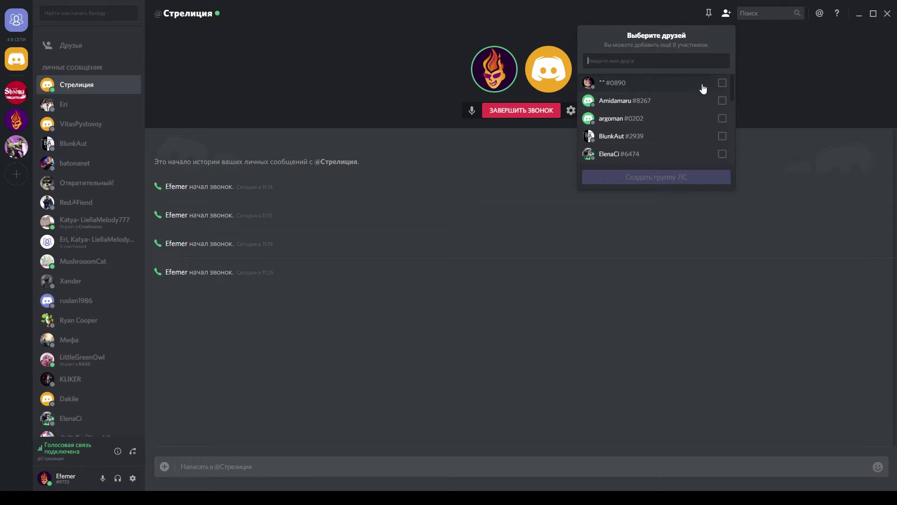
pyautogui.click(723, 83)
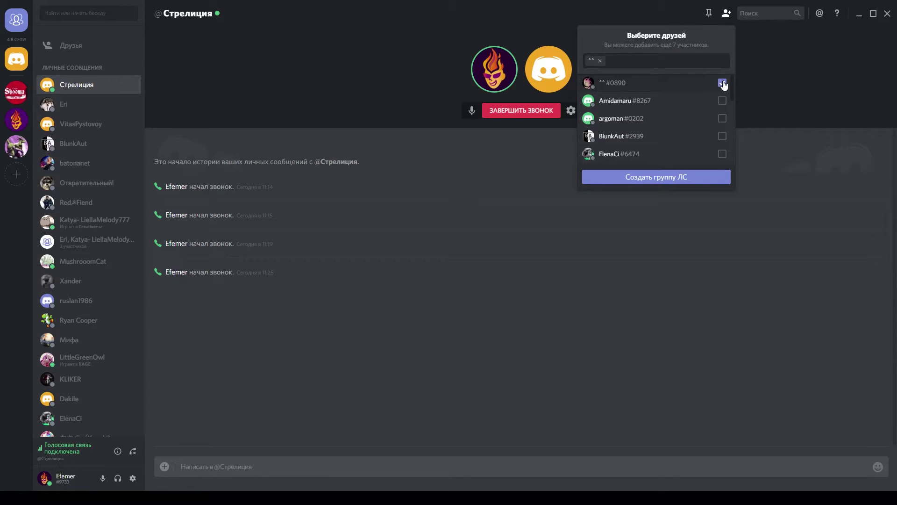
pyautogui.click(686, 177)
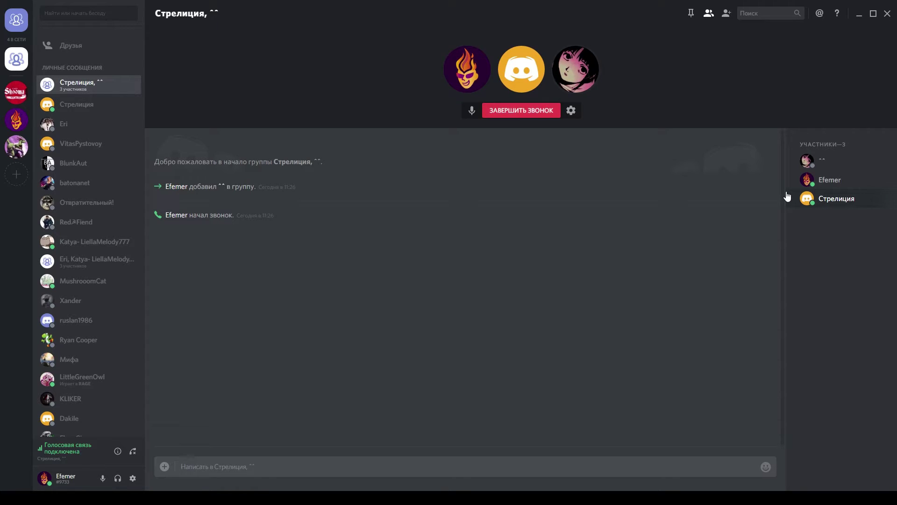
pyautogui.click(532, 117)
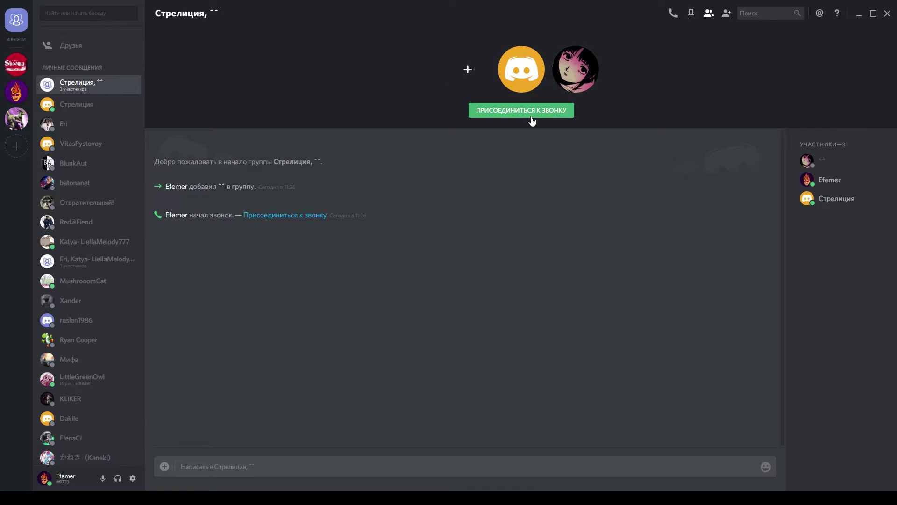
# - Open the Efemer & Co server and examine its invite link's expiry and usage options without generating a new link
pyautogui.click(16, 93)
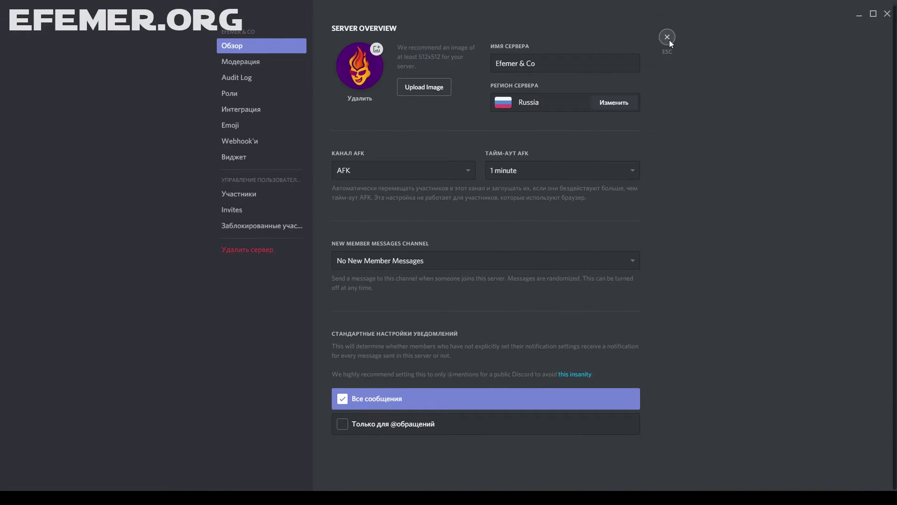
pyautogui.click(668, 37)
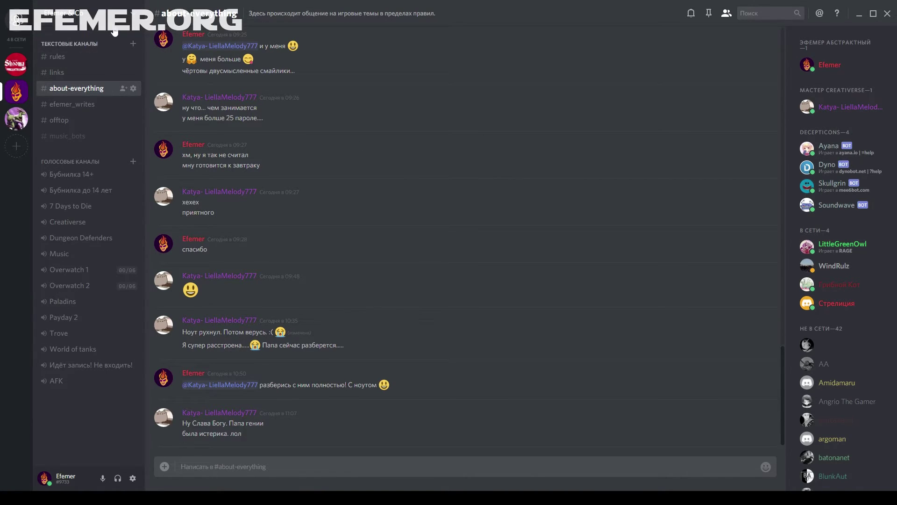
pyautogui.click(127, 14)
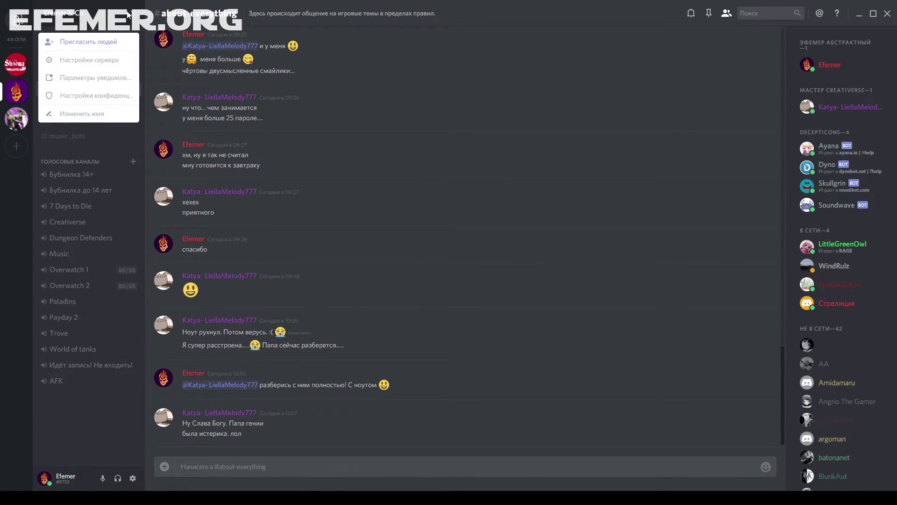
pyautogui.click(111, 46)
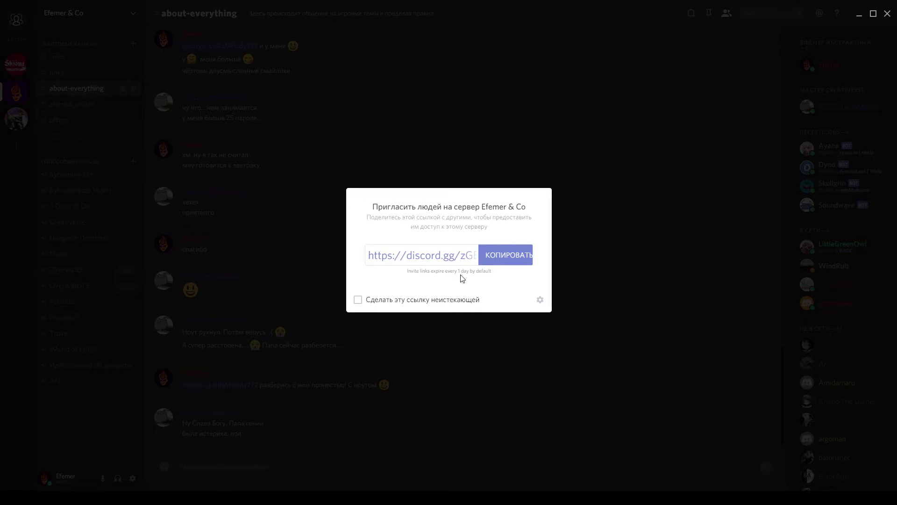
pyautogui.click(539, 300)
pyautogui.click(433, 229)
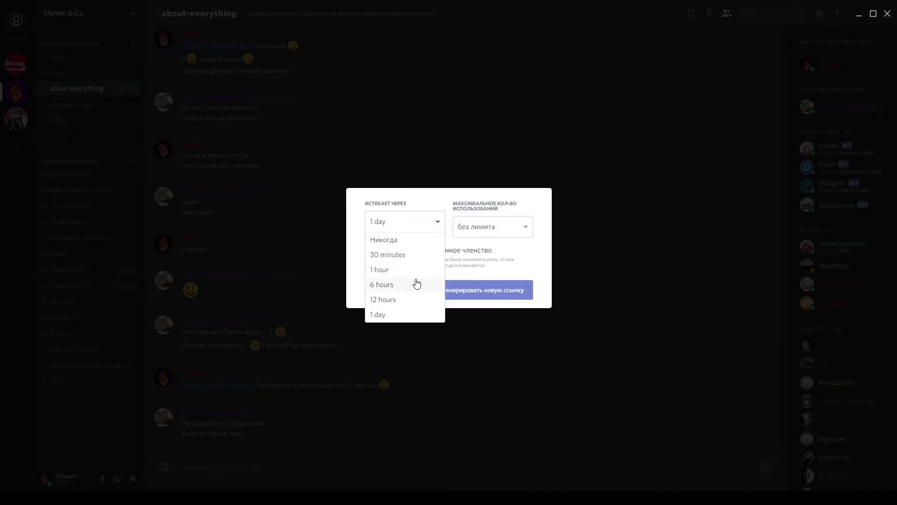
pyautogui.click(537, 267)
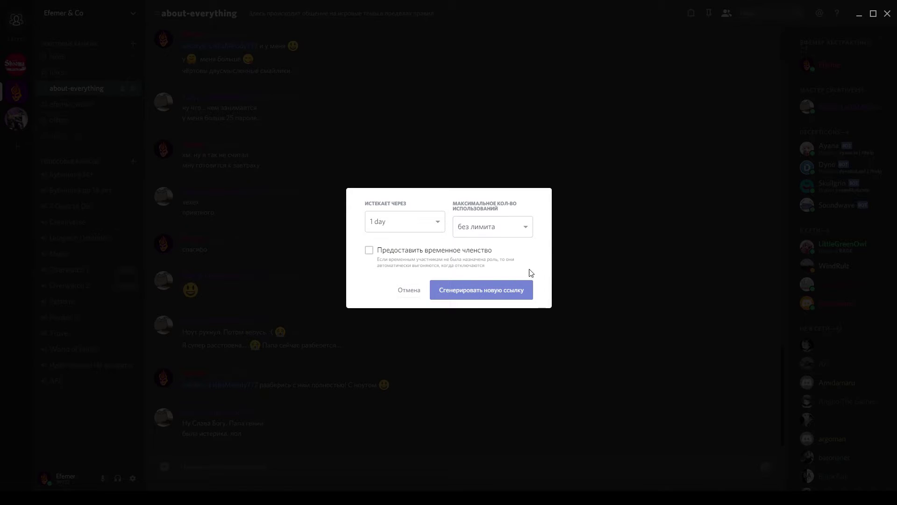
pyautogui.click(409, 293)
pyautogui.click(610, 235)
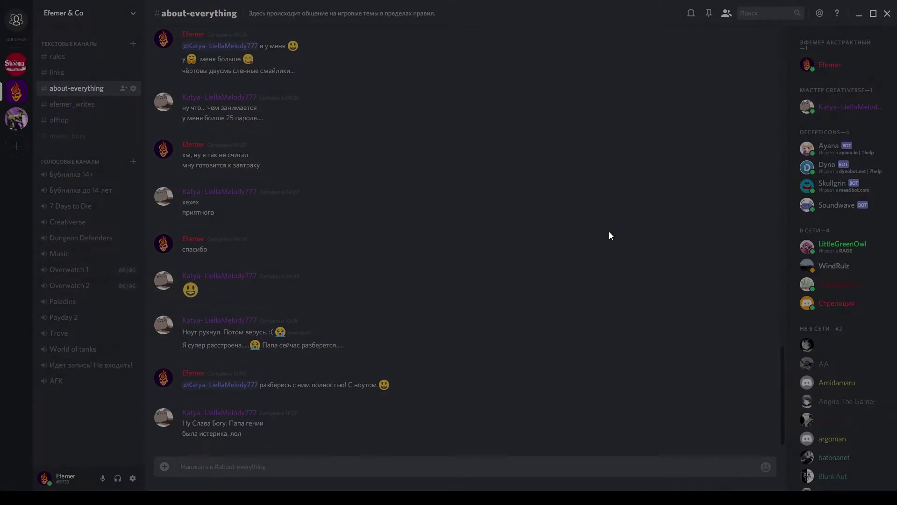
# - Examine the server overview settings, including the AFK channel, AFK timeout and new member messages channel choices
pyautogui.click(133, 16)
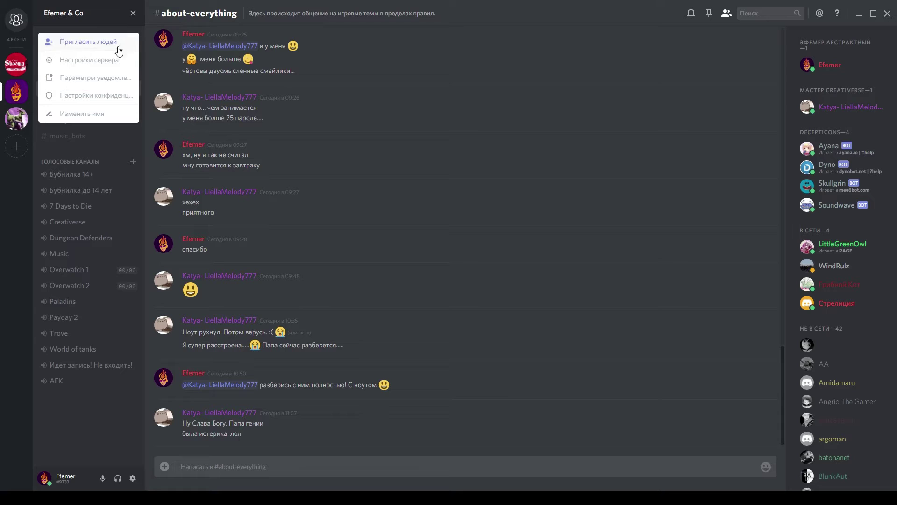
pyautogui.click(113, 59)
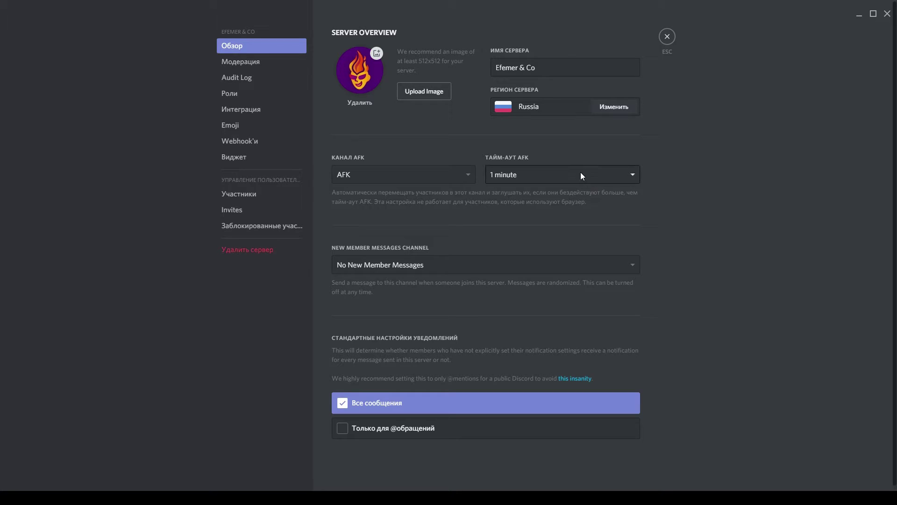
pyautogui.click(468, 180)
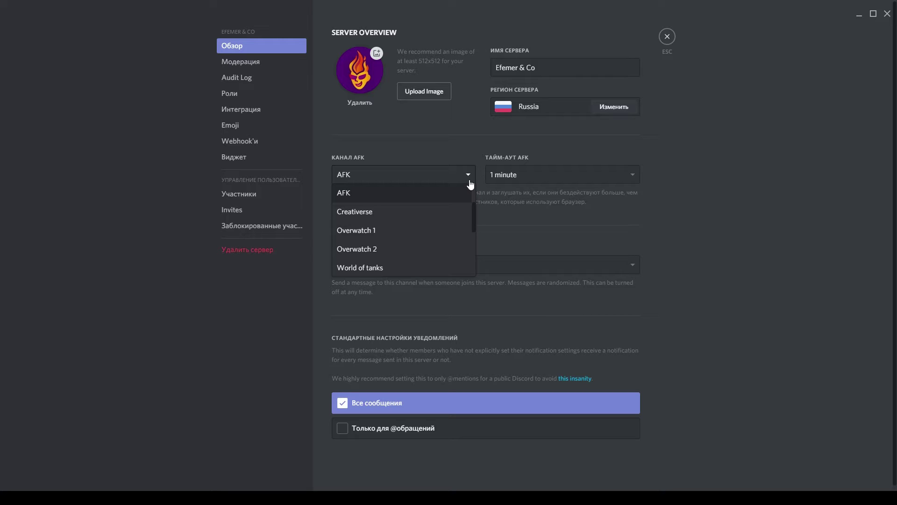
pyautogui.click(539, 177)
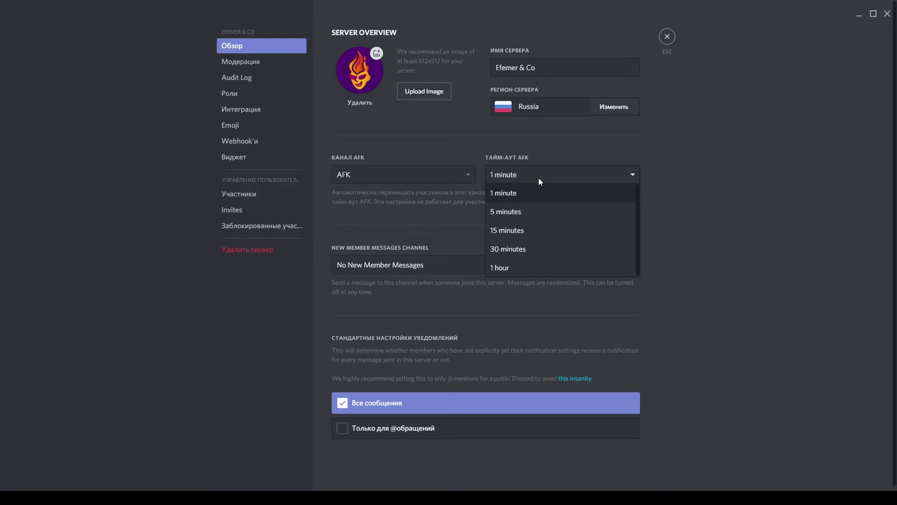
pyautogui.click(539, 178)
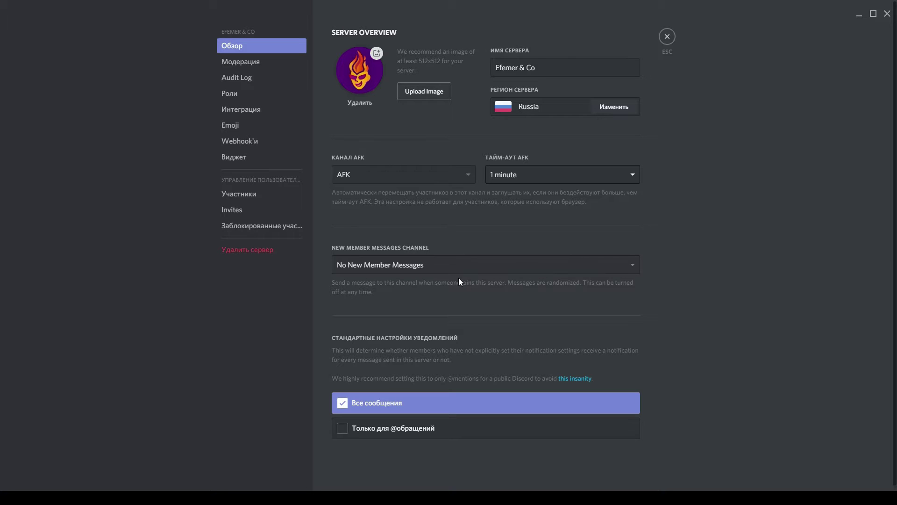
pyautogui.click(535, 265)
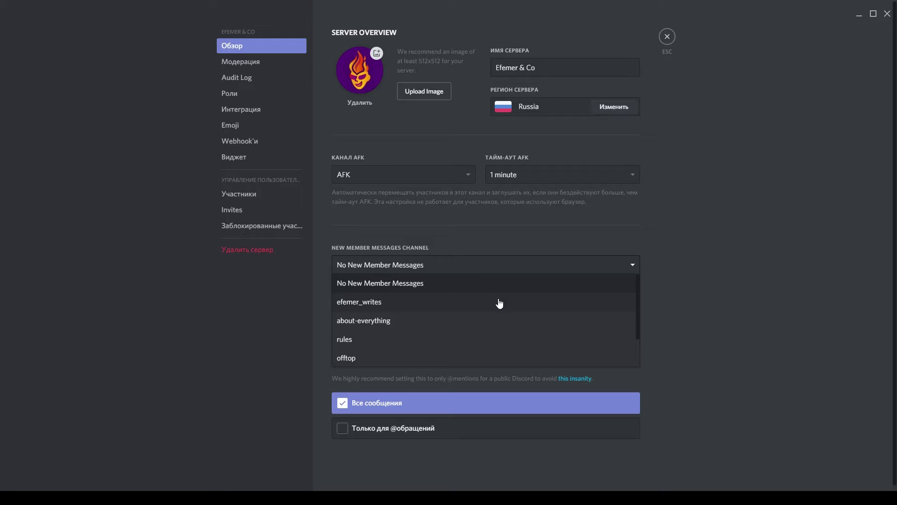
pyautogui.click(655, 262)
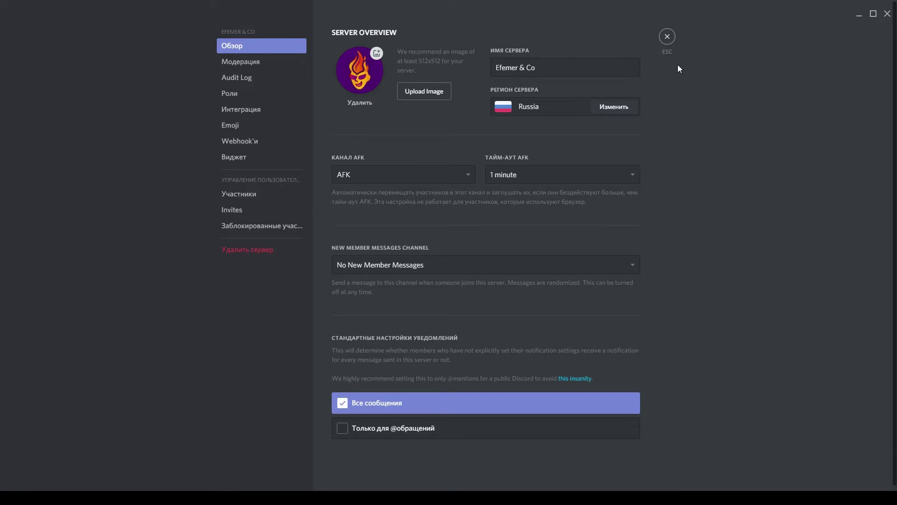
# - Return to the about-everything channel, insert a mention of the latest message's author, and clear the unsent message
pyautogui.click(671, 38)
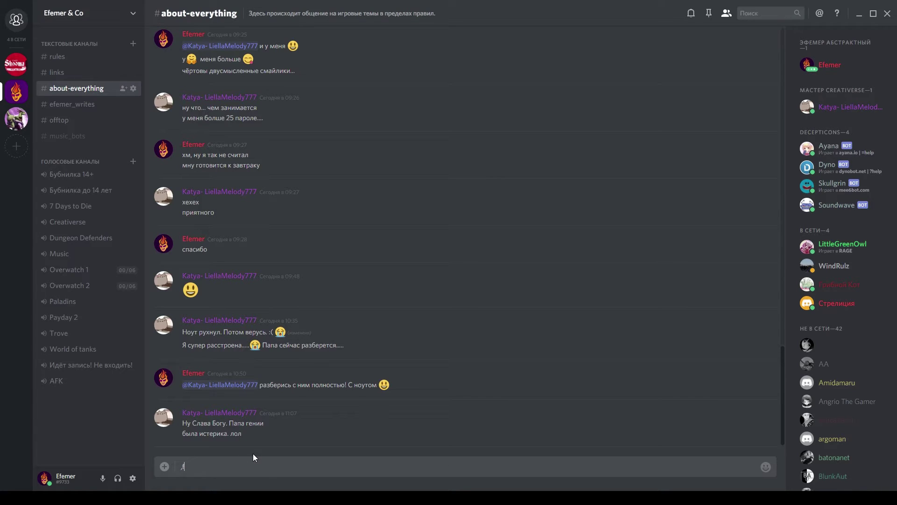
pyautogui.rightClick(246, 413)
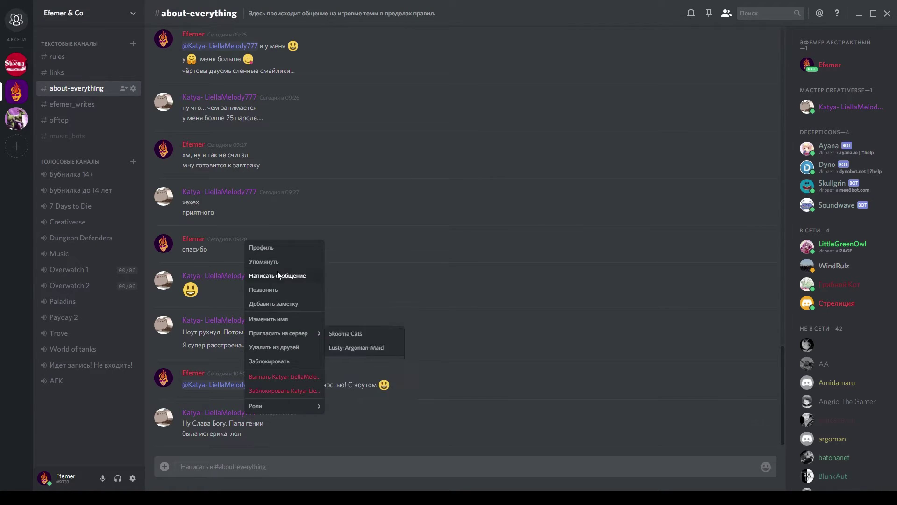
pyautogui.click(276, 263)
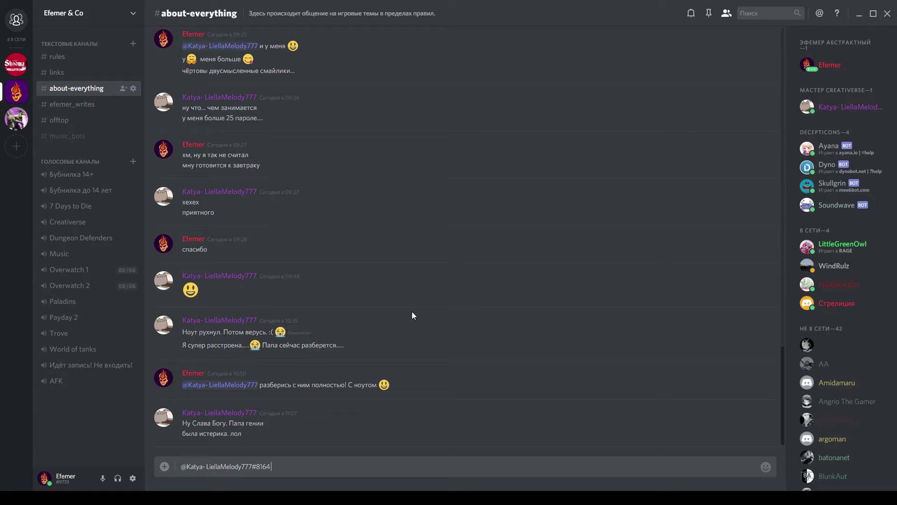
pyautogui.hotkey('ctrl', 'shift', 'Left')
pyautogui.hotkey('ctrl', 'shift', 'Left')
pyautogui.hotkey('ctrl', 'shift', 'Left')
pyautogui.hotkey('ctrl', 'shift', 'Left')
pyautogui.press('BackSpace')
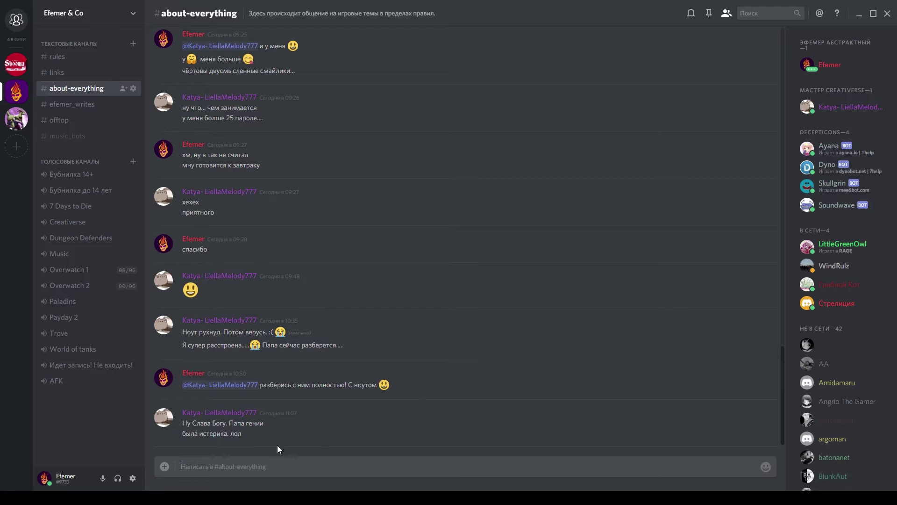
# - In the server's moderation settings, set the explicit content filter to "Сканировать сообщения, отправленные всеми участниками" and save the changes
pyautogui.click(135, 14)
pyautogui.click(111, 59)
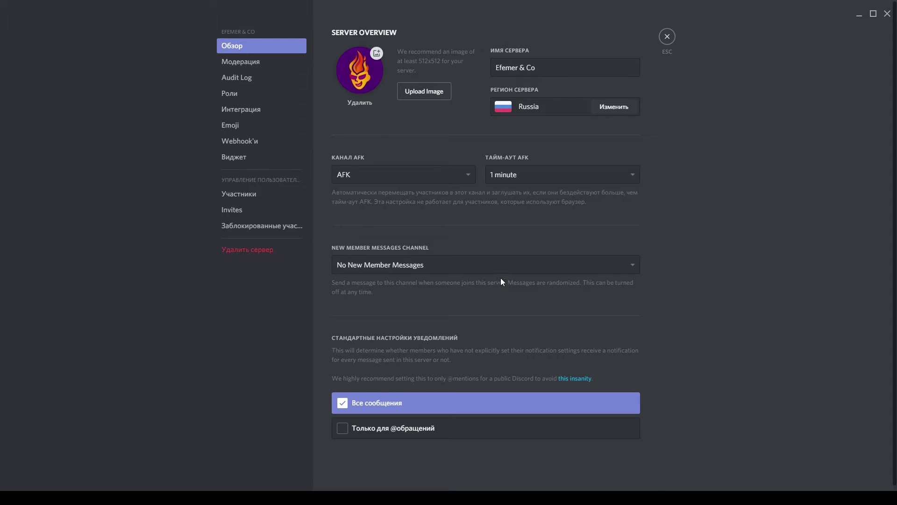
pyautogui.click(261, 66)
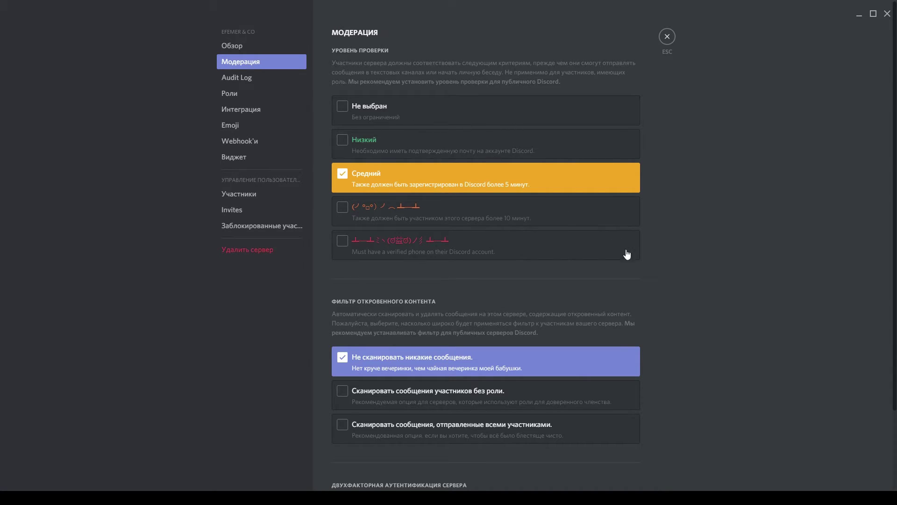
pyautogui.scroll(-2, 626, 251)
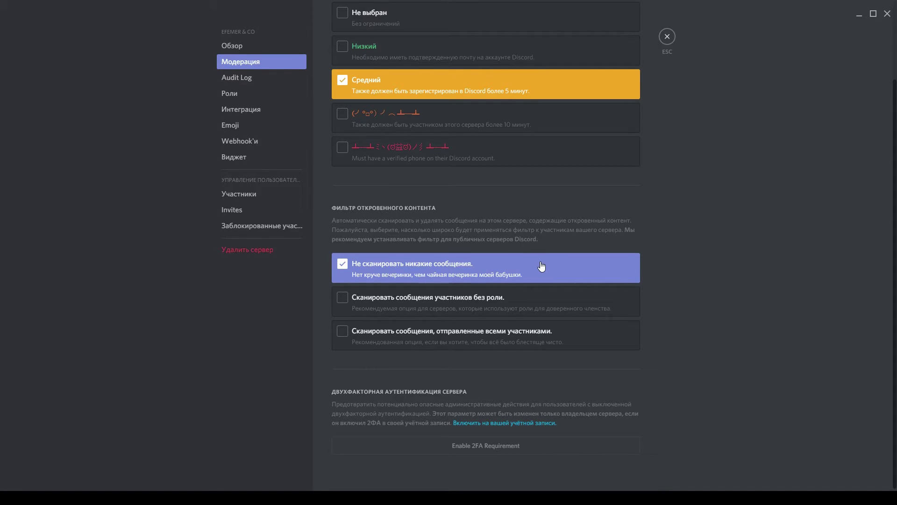
pyautogui.click(387, 330)
pyautogui.scroll(-1, 680, 338)
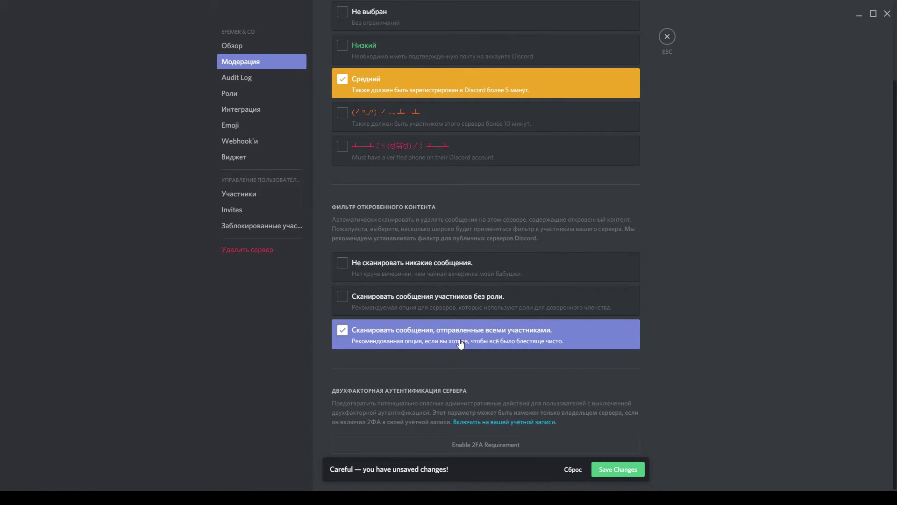
pyautogui.click(615, 473)
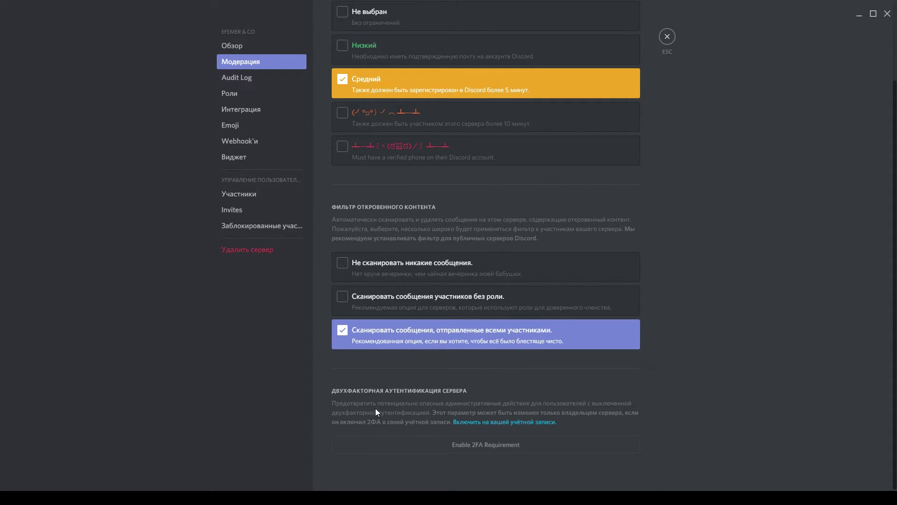
# - Examine the server's audit log and its filters by action and by user without changing them
pyautogui.click(273, 77)
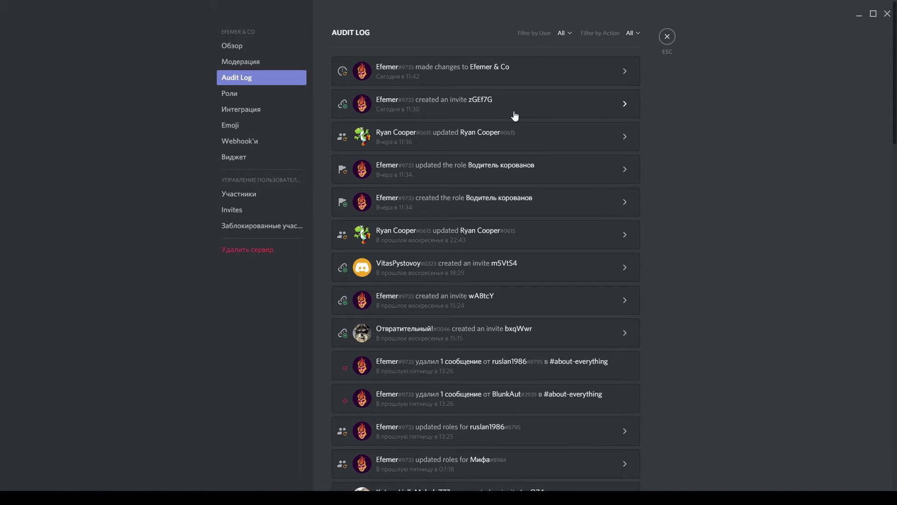
pyautogui.click(632, 34)
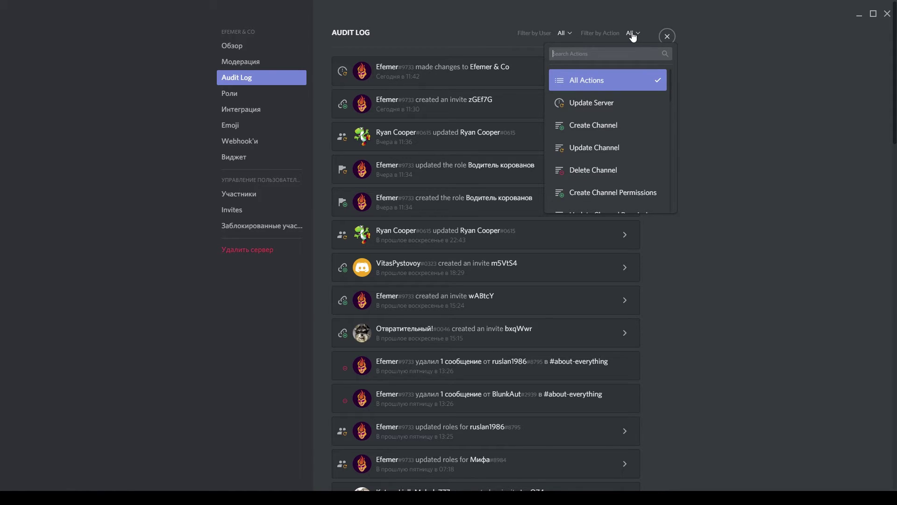
pyautogui.click(632, 34)
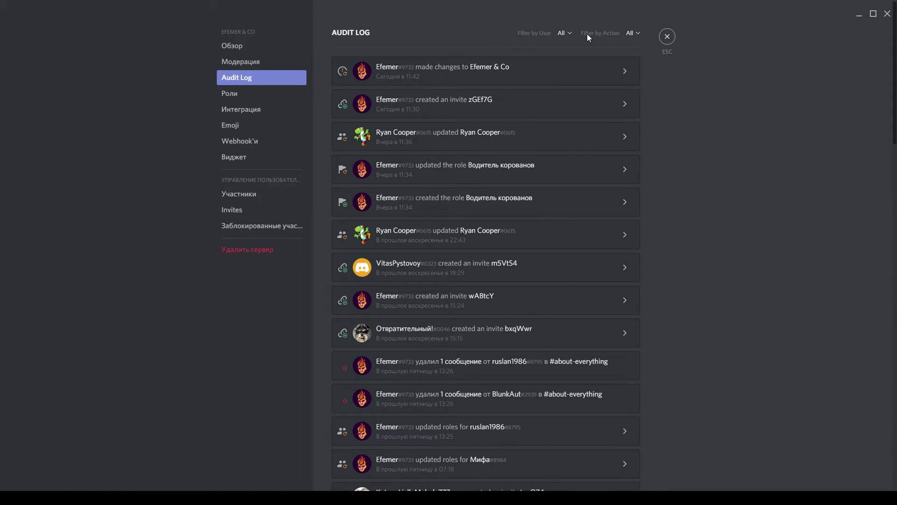
pyautogui.click(570, 37)
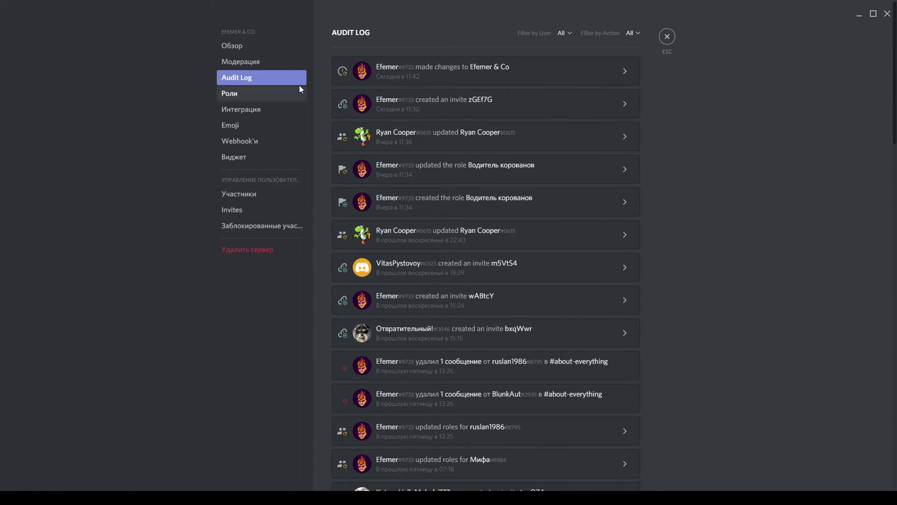
# - Review the general, text and voice permissions of the "Эфемер Абстрактный" role in the server's role settings
pyautogui.click(236, 93)
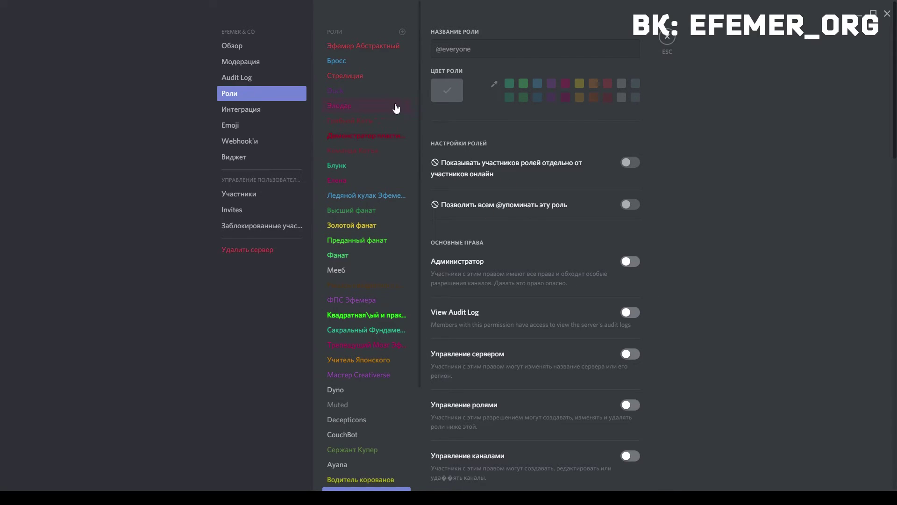
pyautogui.click(375, 50)
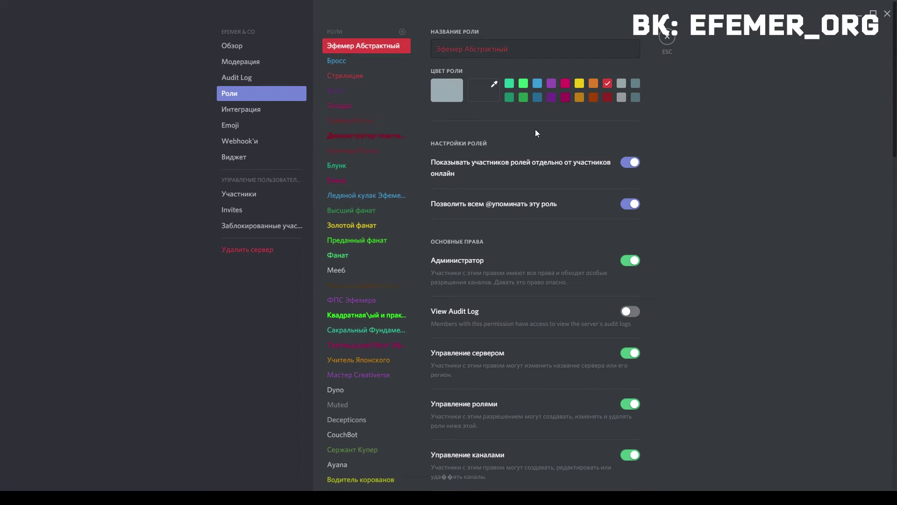
pyautogui.scroll(-2, 562, 175)
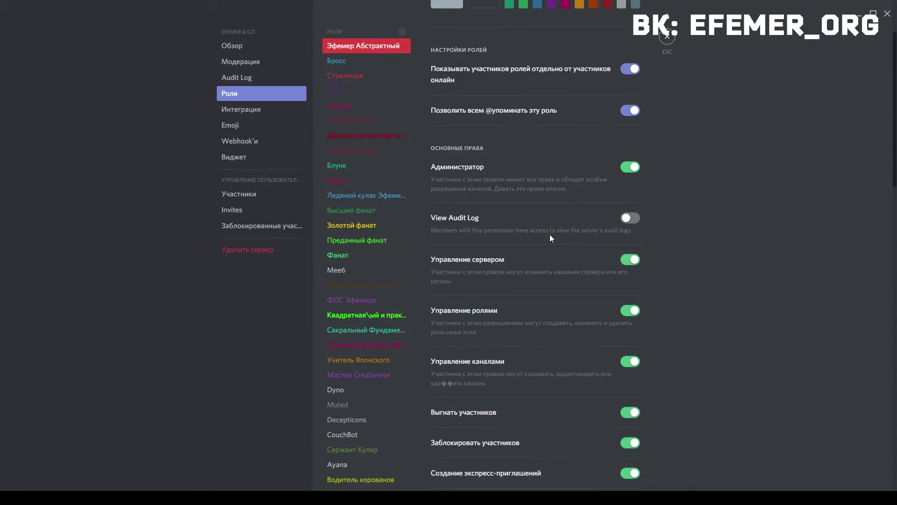
pyautogui.scroll(-4, 592, 204)
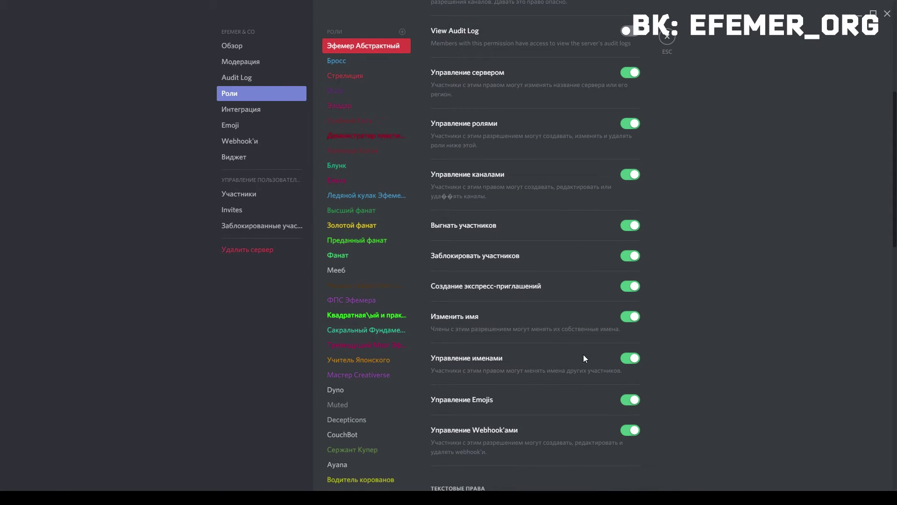
pyautogui.scroll(-5, 572, 346)
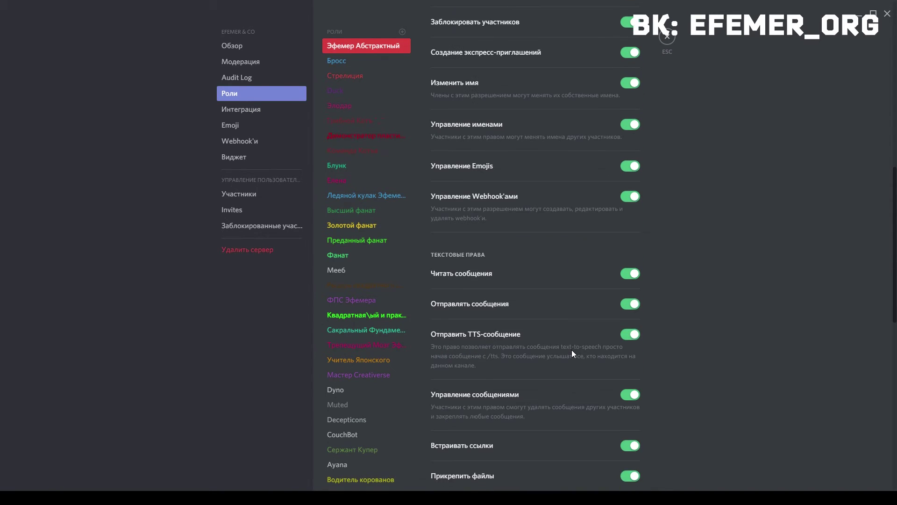
pyautogui.scroll(-11, 573, 354)
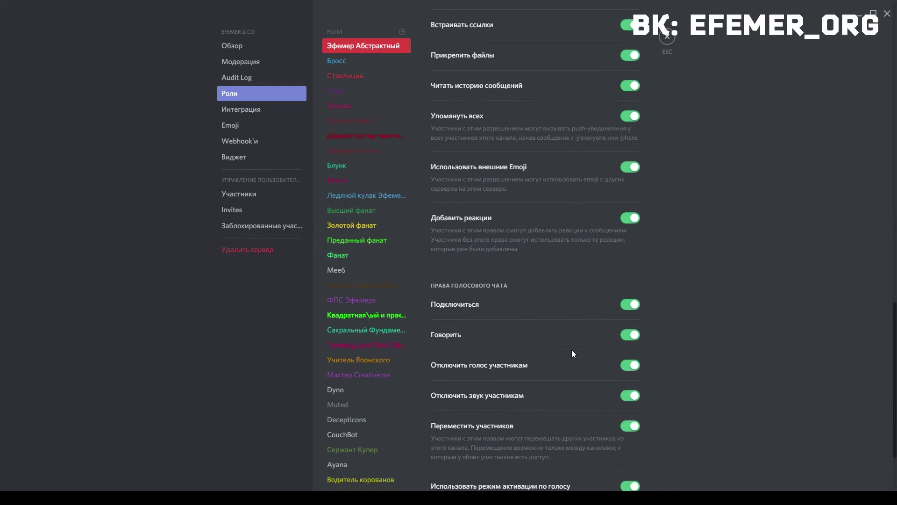
pyautogui.scroll(15, 571, 350)
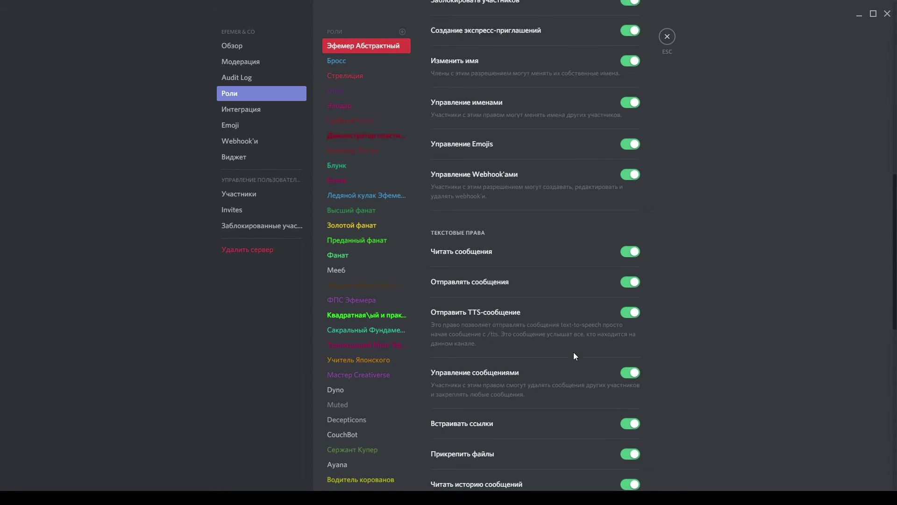
pyautogui.scroll(5, 569, 342)
# - Examine the server's integration settings and its list of custom emoji with their aliases
pyautogui.click(231, 113)
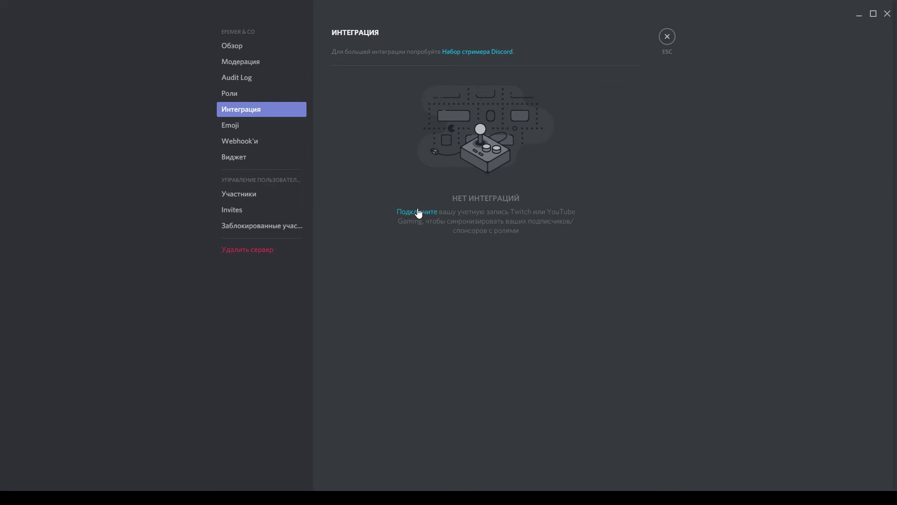
pyautogui.click(252, 129)
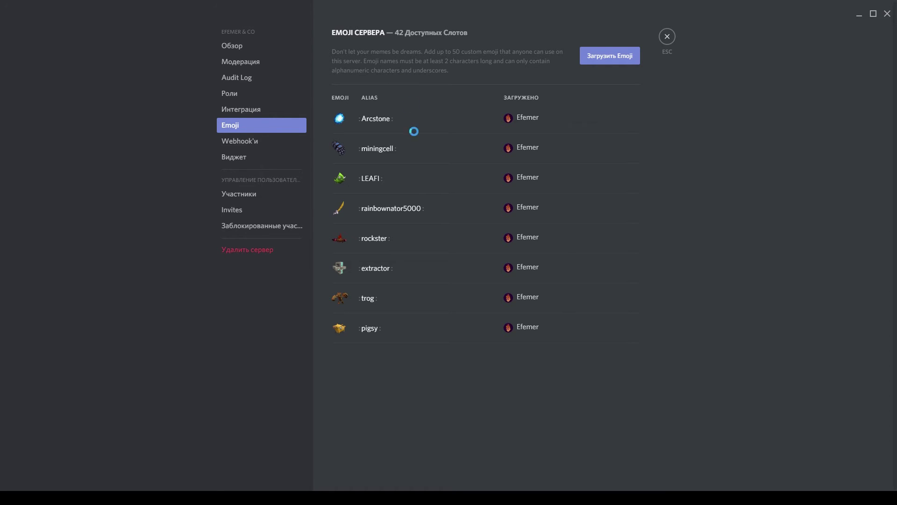
pyautogui.moveTo(450, 333)
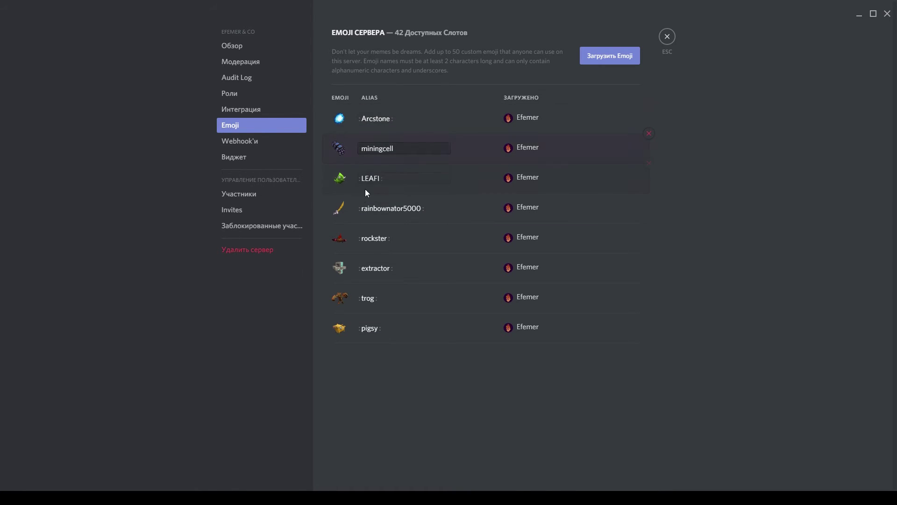
# - View the server's webhook settings and the server widget options
pyautogui.click(257, 143)
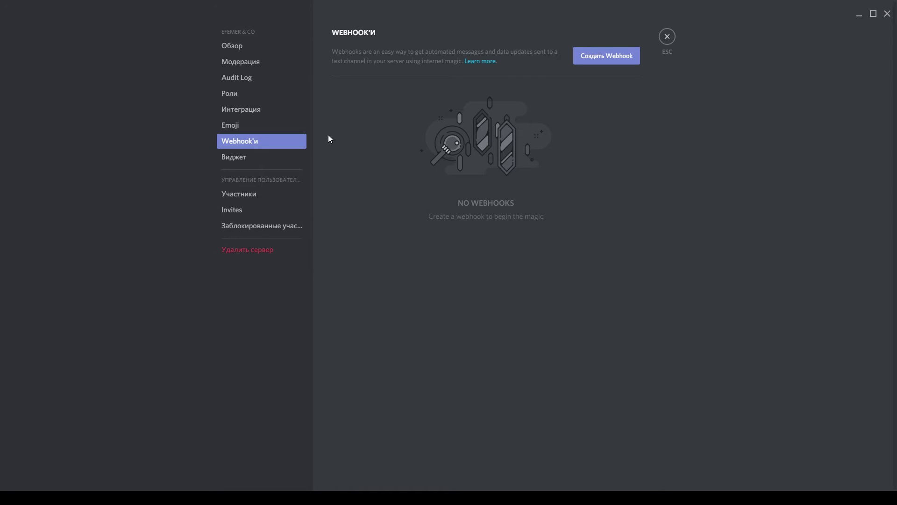
pyautogui.click(295, 158)
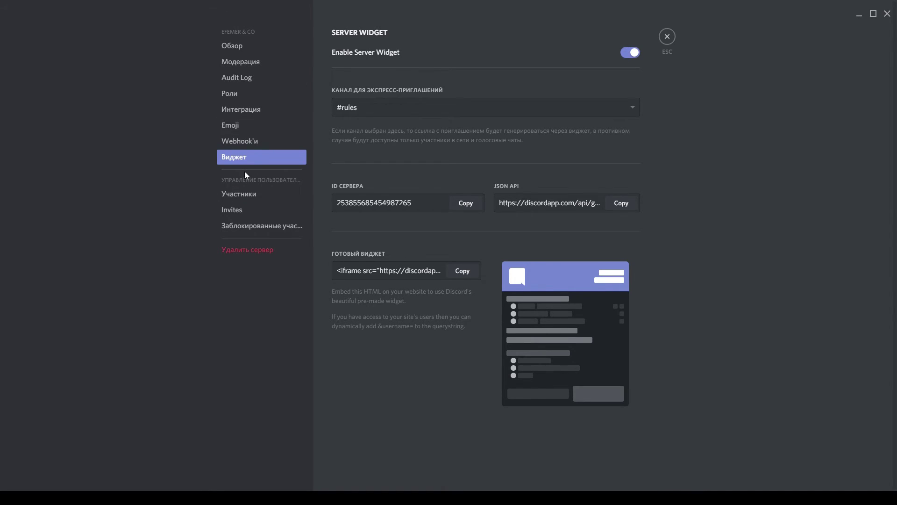
# - Examine the server members list, including its search and the roles and controls for each member
pyautogui.click(239, 196)
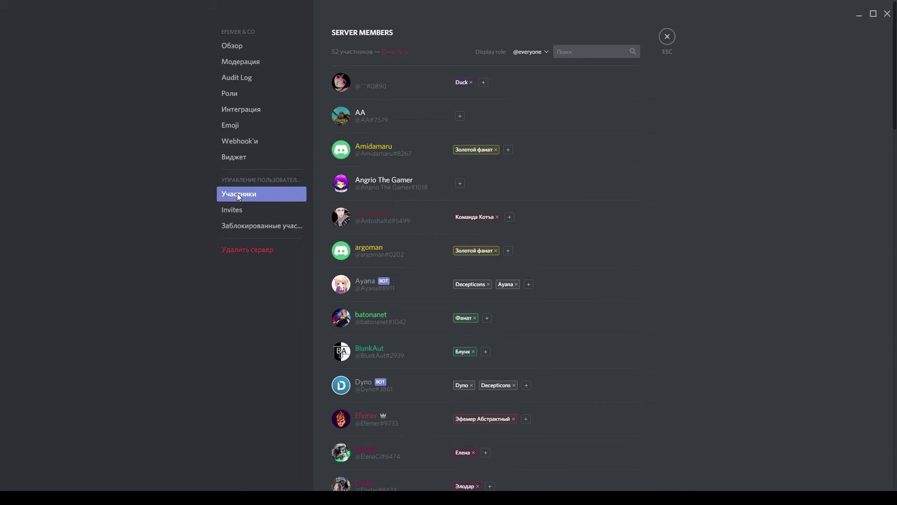
pyautogui.click(590, 48)
pyautogui.moveTo(632, 121)
# - Review the active invites and the banned members list, and close the server settings
pyautogui.click(251, 212)
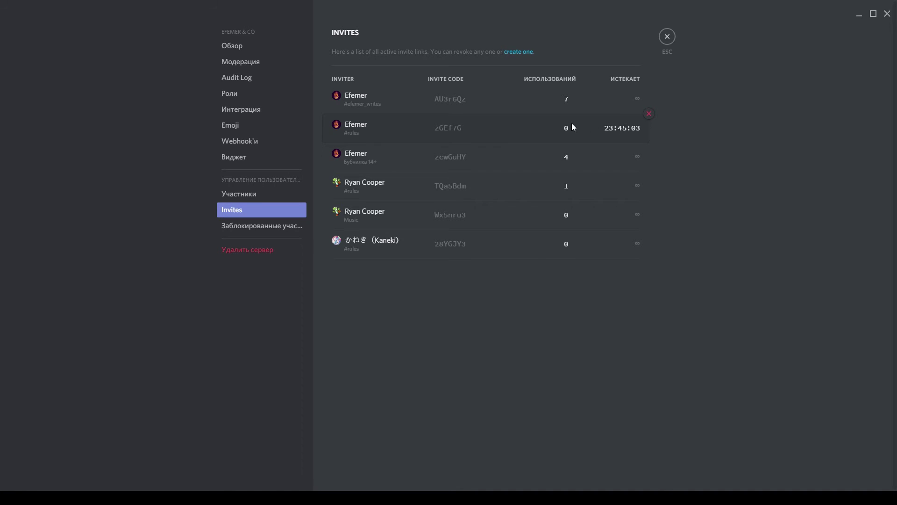
pyautogui.click(271, 227)
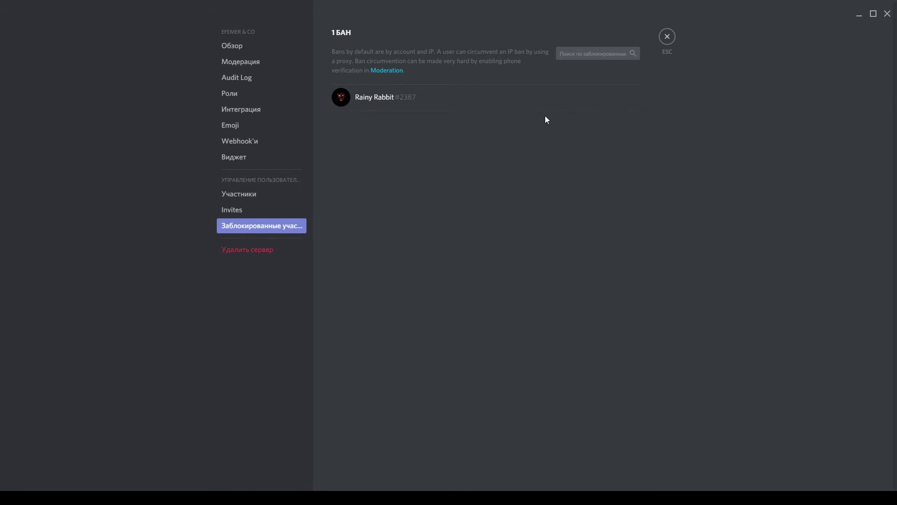
pyautogui.click(668, 37)
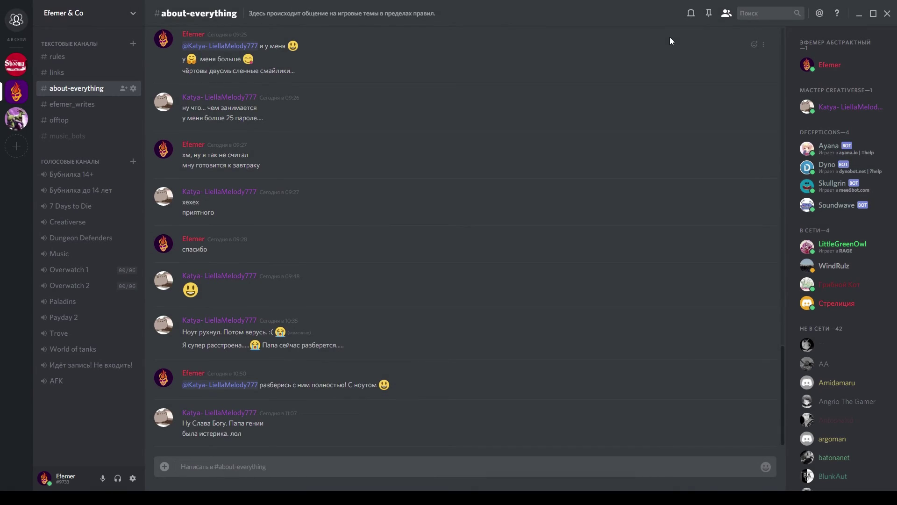